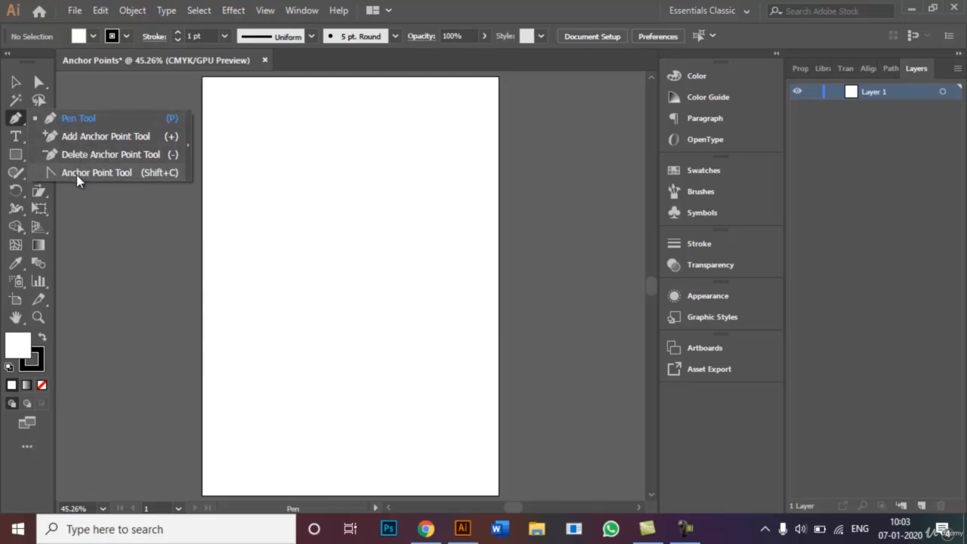
# Draw a wide rectangle across the upper third of the artboard with the Rectangle tool
pyautogui.click(14, 86)
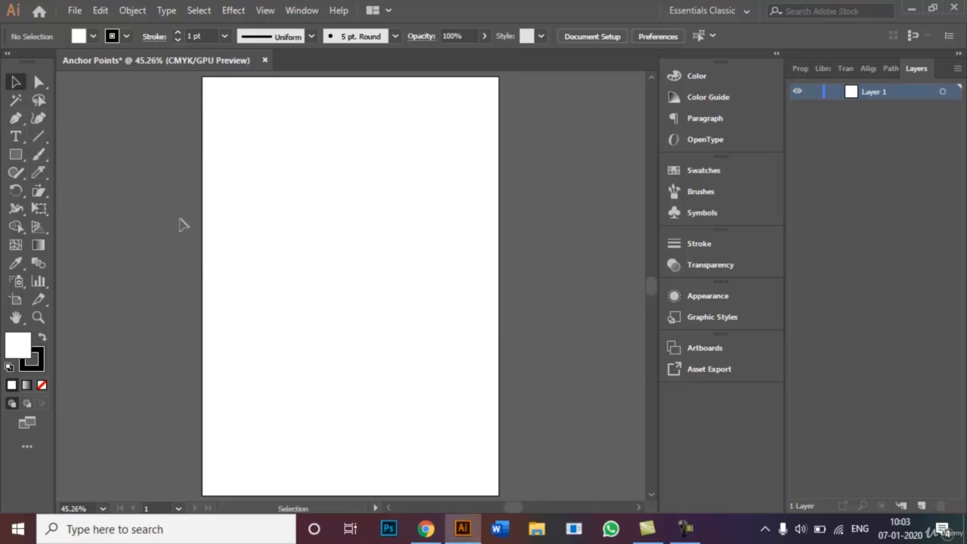
pyautogui.click(23, 153)
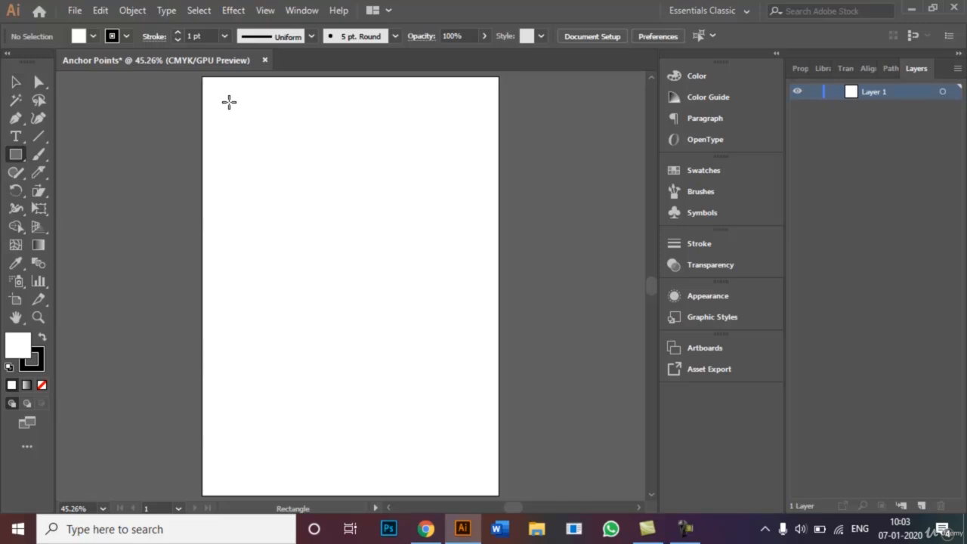
pyautogui.moveTo(229, 102)
pyautogui.mouseDown()
pyautogui.moveTo(376, 149)
pyautogui.moveTo(461, 192)
pyautogui.moveTo(462, 219)
pyautogui.mouseUp()
pyautogui.click(16, 82)
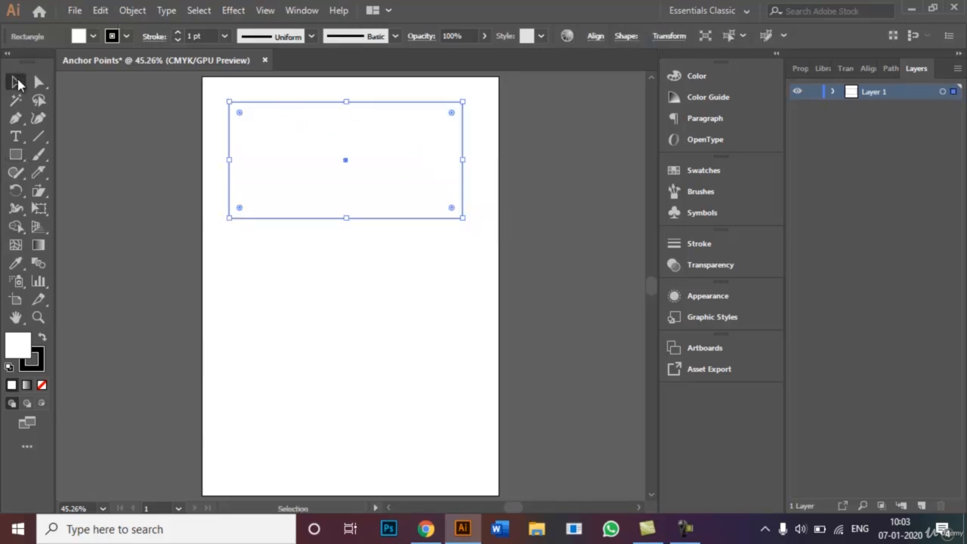
pyautogui.moveTo(348, 164); pyautogui.dragTo(344, 292)
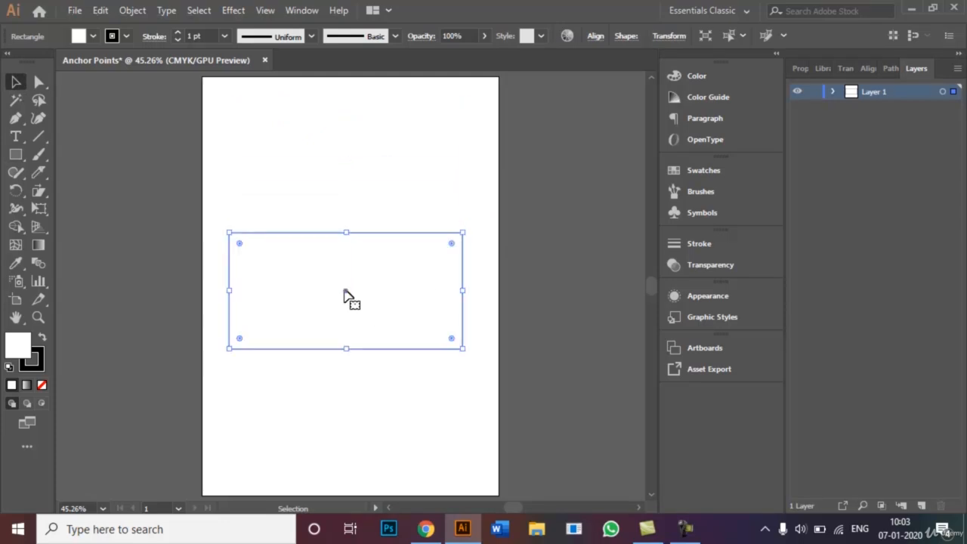
pyautogui.hotkey('ctrl', 'z')
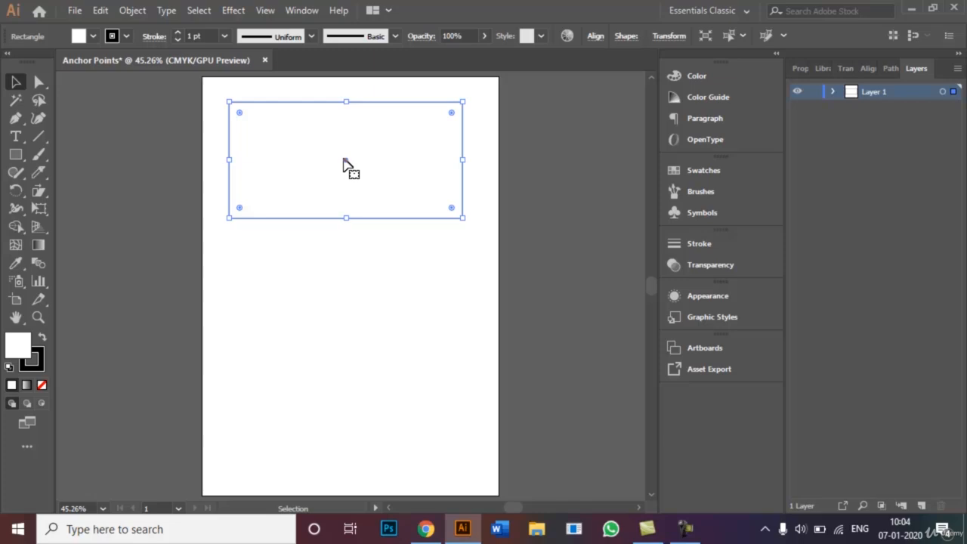
pyautogui.moveTo(344, 161); pyautogui.dragTo(344, 289)
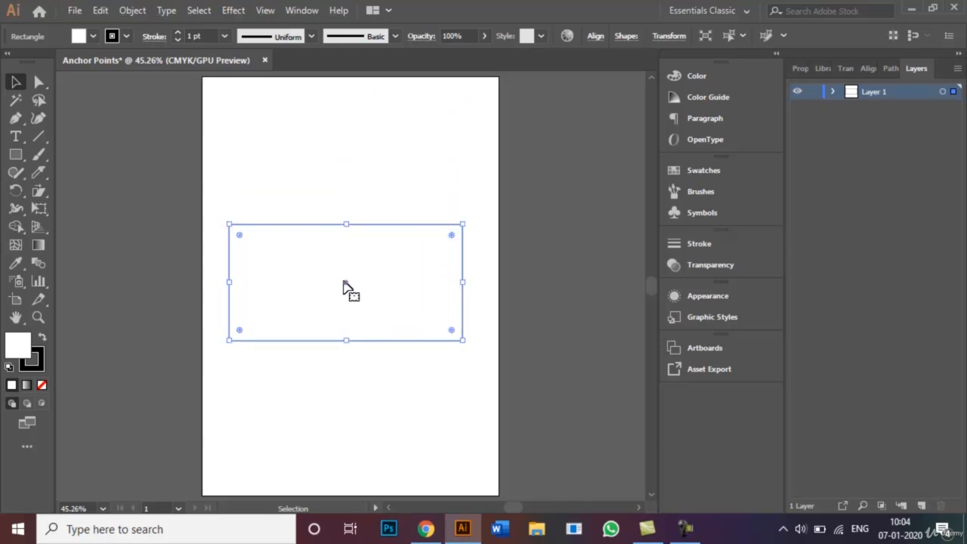
pyautogui.hotkey('ctrl', 'z')
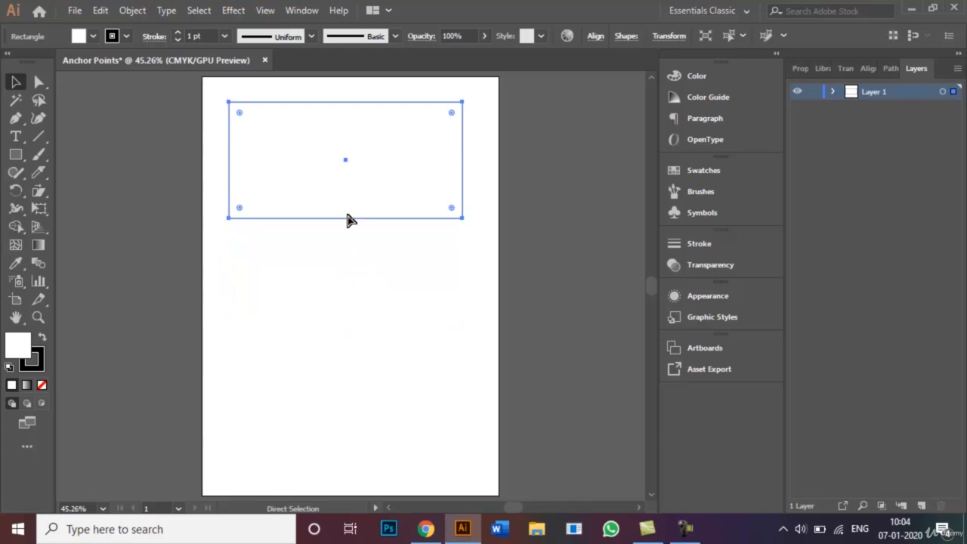
# Duplicate the rectangle twice straight down the artboard to form an evenly spaced stack of three, and clear the selection
pyautogui.hotkey('ctrl', 'shift', 'z')
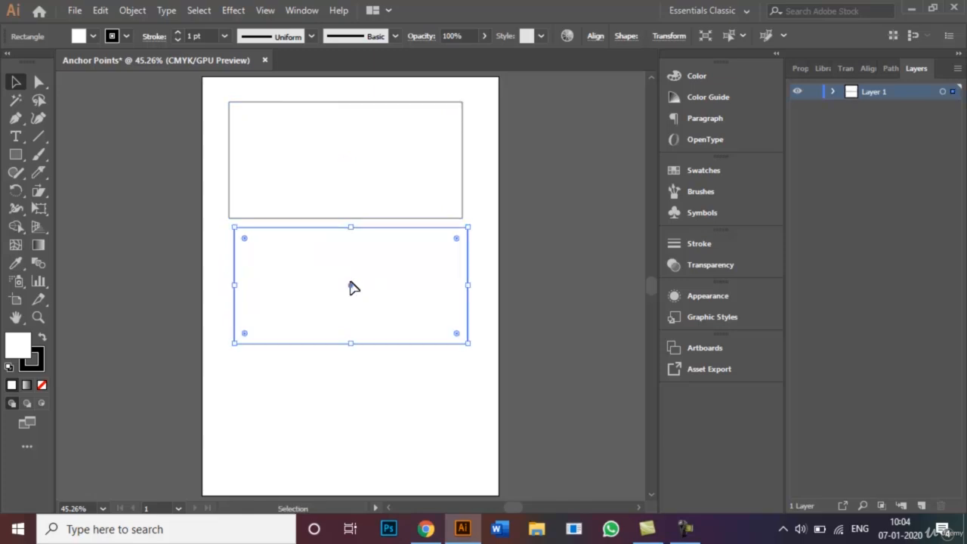
pyautogui.moveTo(349, 284); pyautogui.dragTo(347, 420)
pyautogui.click(480, 368)
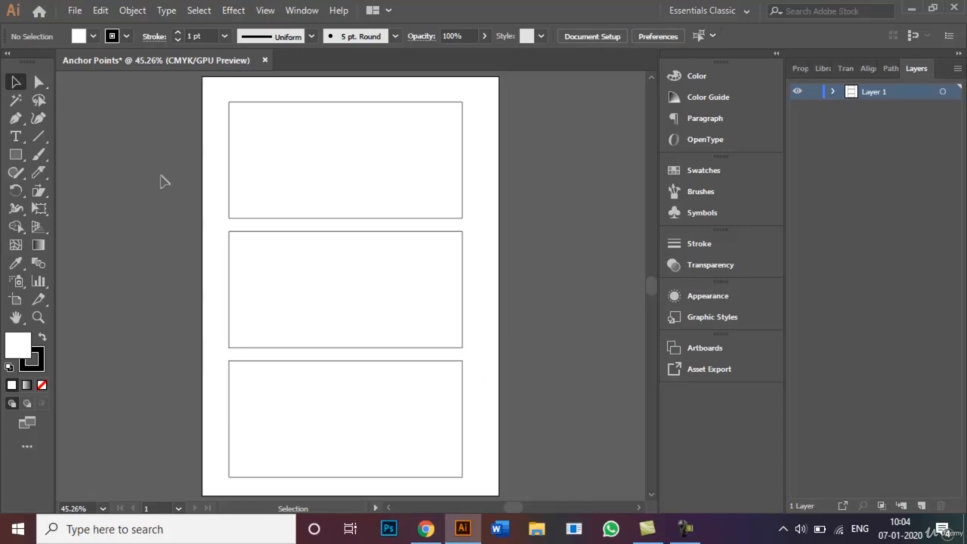
pyautogui.click(243, 180)
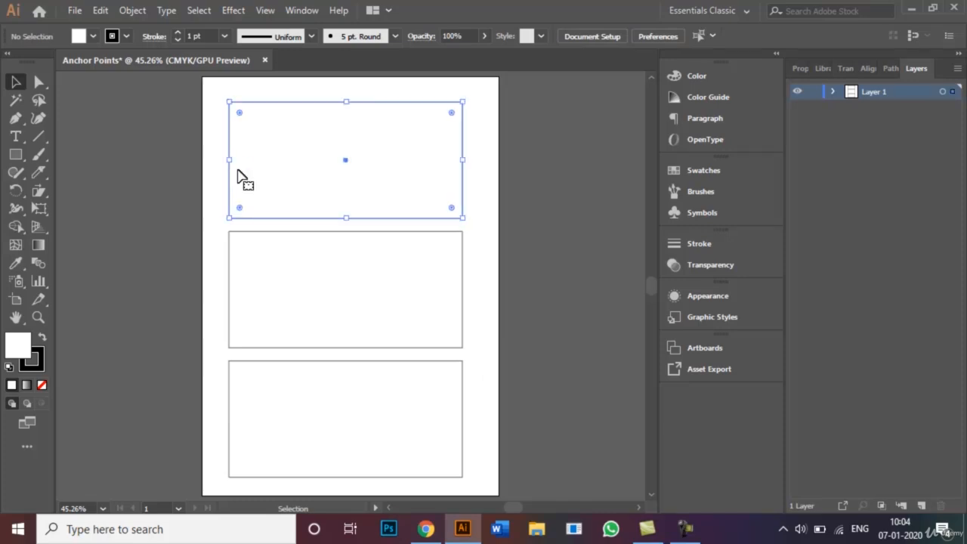
pyautogui.click(289, 255)
pyautogui.keyDown('shift'); pyautogui.click(301, 396); pyautogui.keyUp('shift')
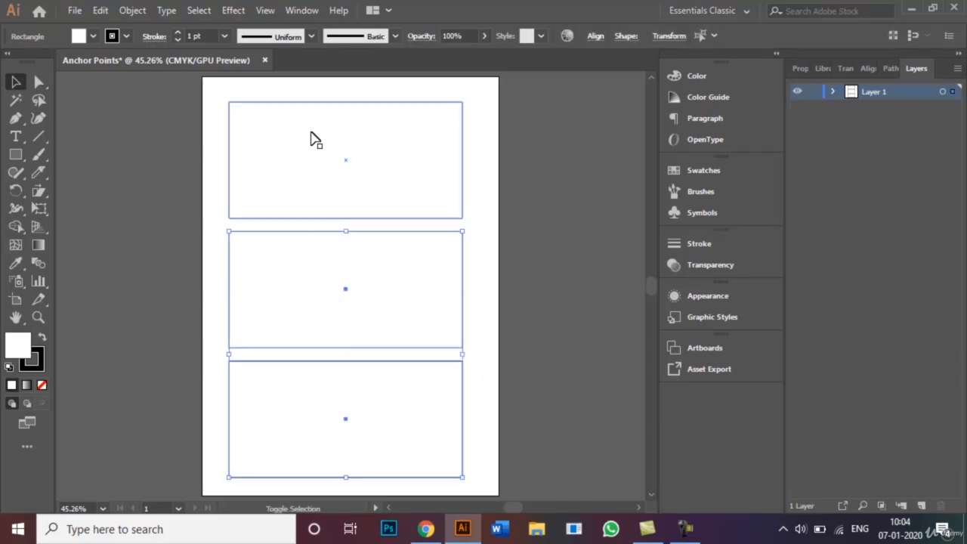
pyautogui.keyDown('shift'); pyautogui.click(314, 139); pyautogui.keyUp('shift')
pyautogui.click(220, 151)
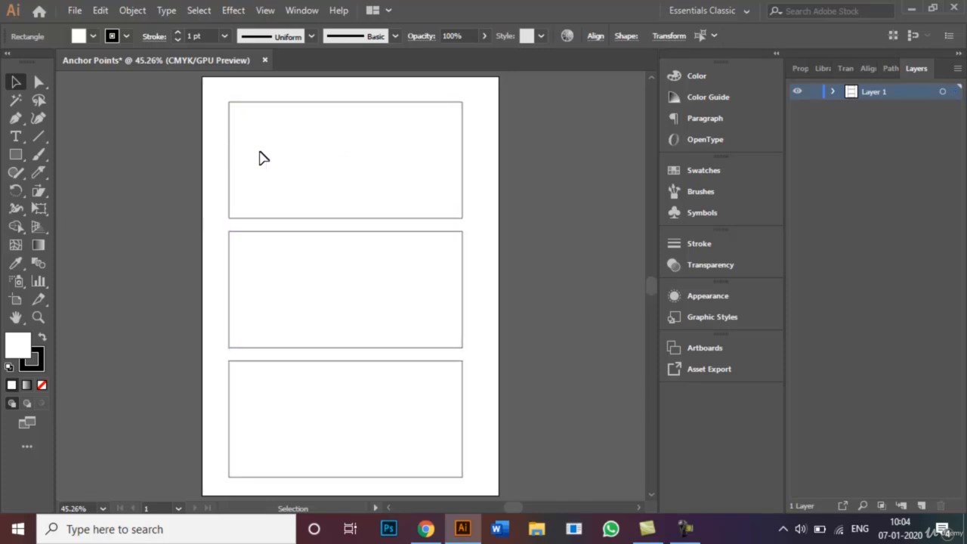
# Fill the top rectangle with the CMYK Red swatch
pyautogui.click(260, 158)
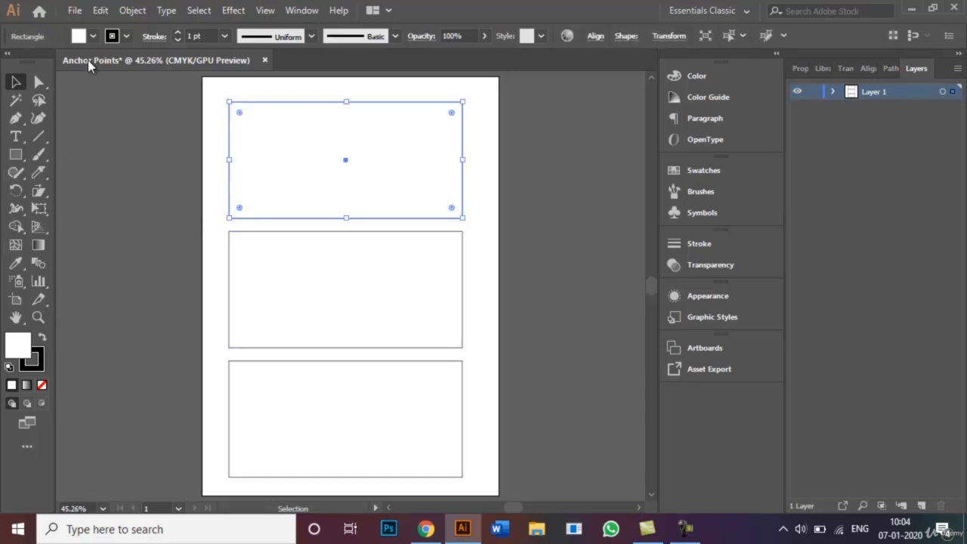
pyautogui.click(92, 36)
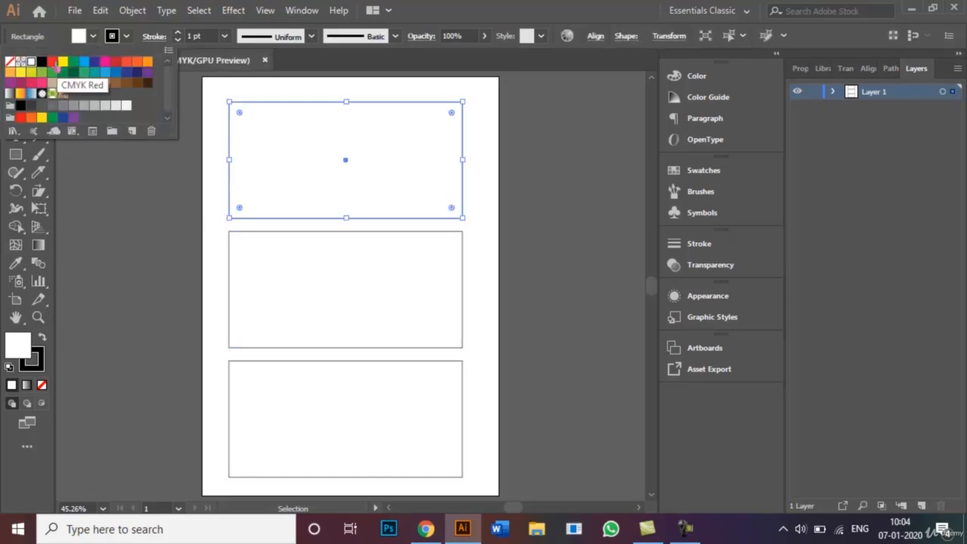
pyautogui.click(52, 62)
pyautogui.click(208, 247)
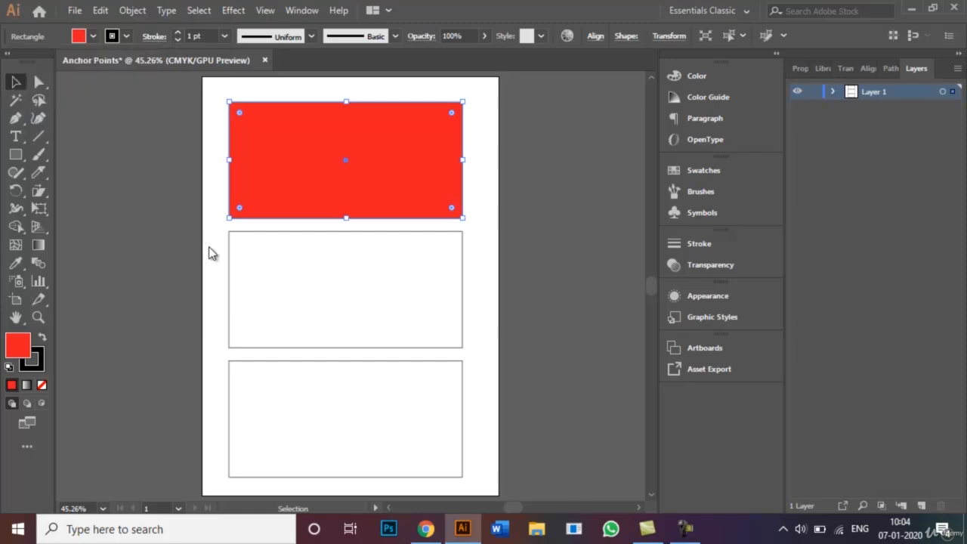
# Fill the middle rectangle with the bright yellow swatch
pyautogui.click(265, 274)
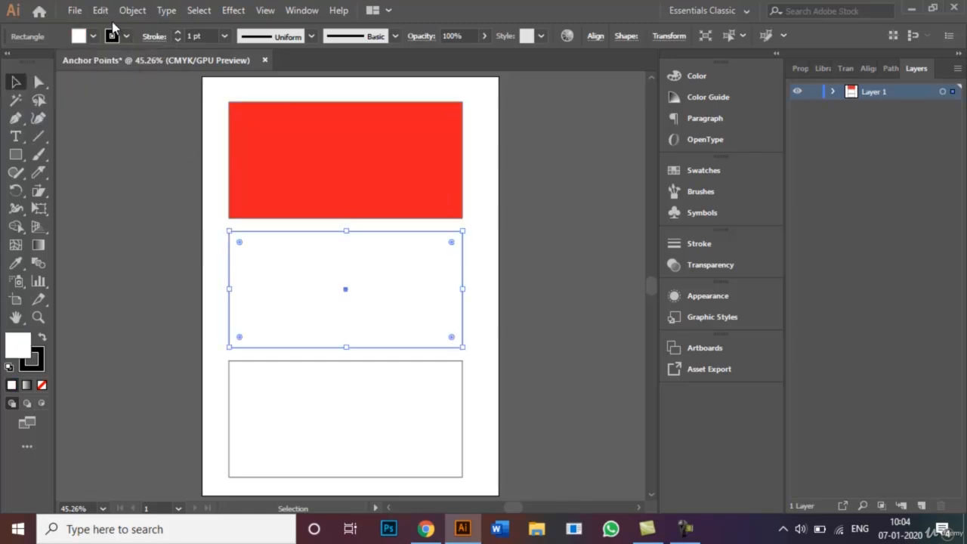
pyautogui.click(111, 37)
pyautogui.click(63, 62)
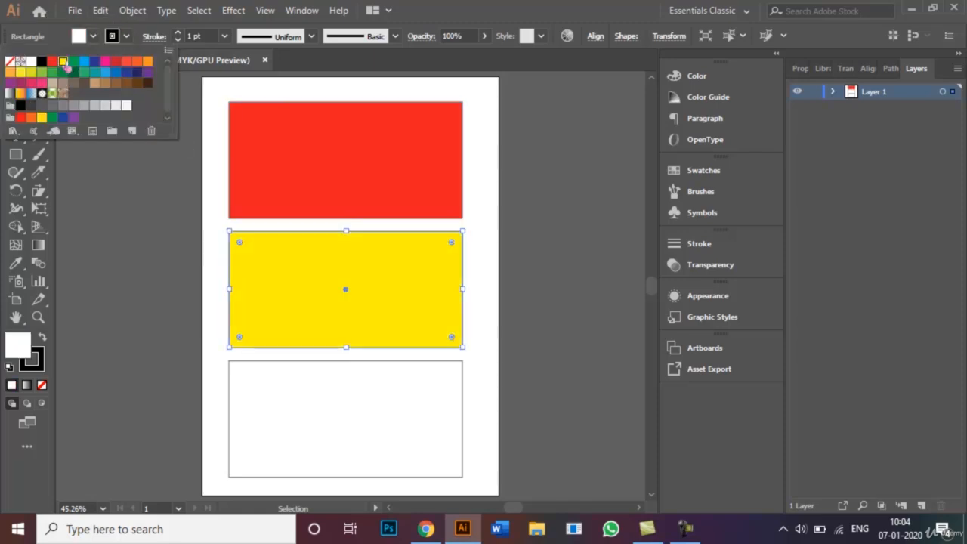
pyautogui.click(216, 321)
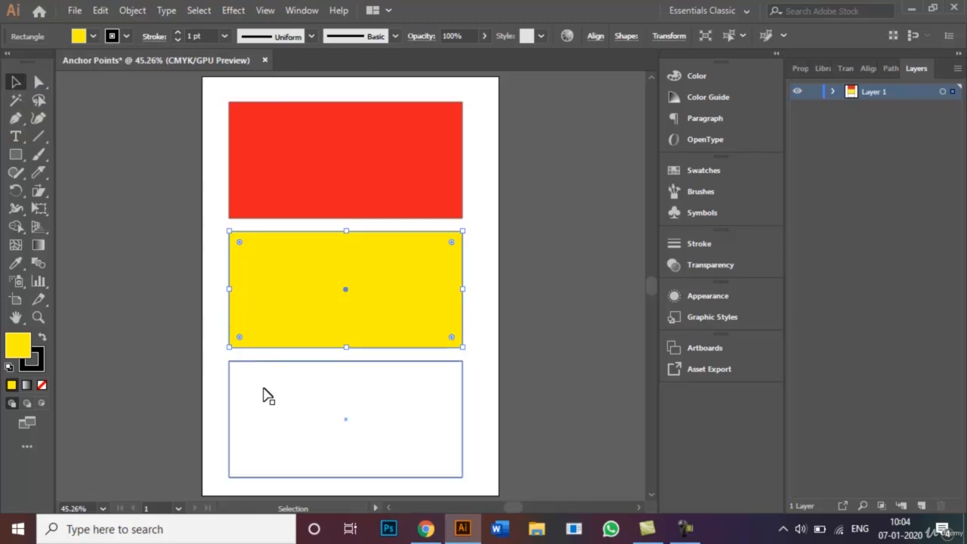
# Fill the bottom rectangle with the green swatch and clear the selection
pyautogui.click(268, 394)
pyautogui.click(94, 36)
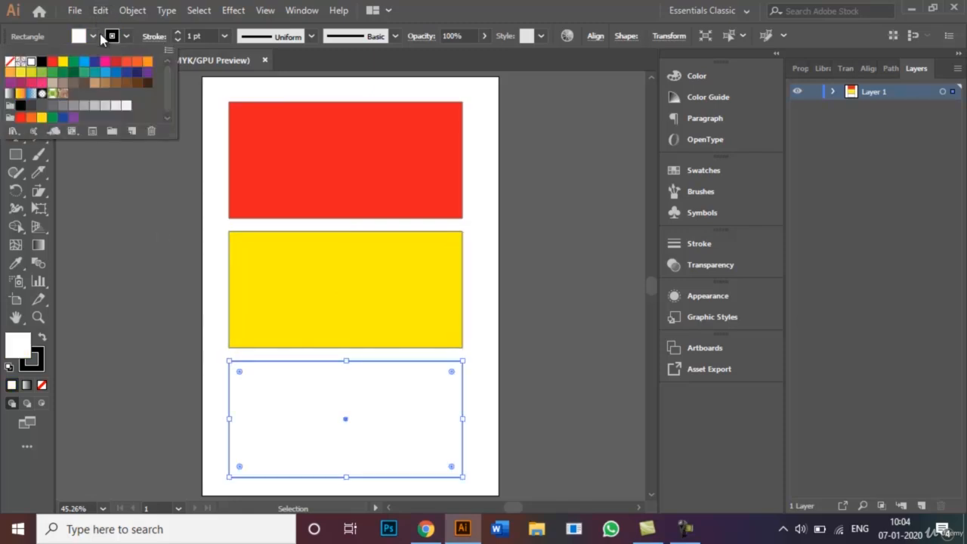
pyautogui.click(73, 62)
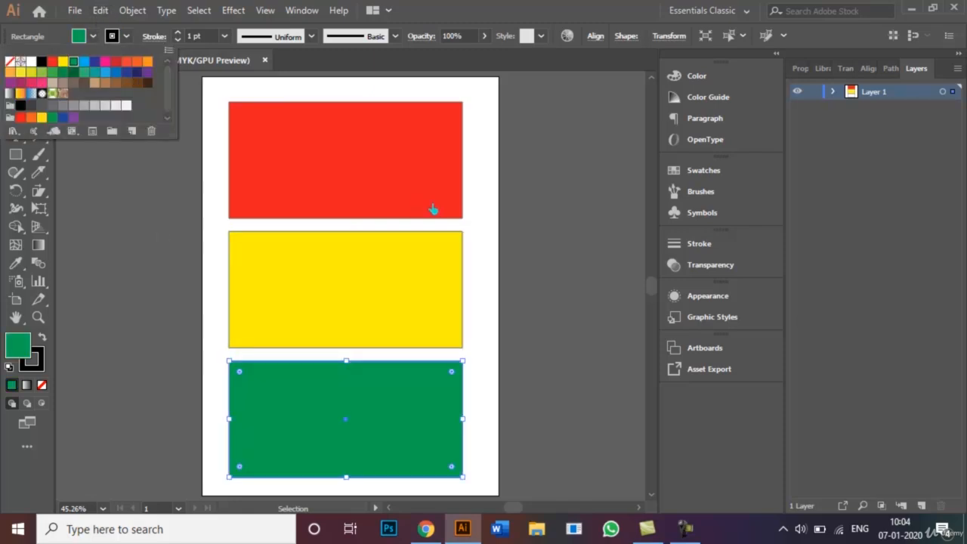
pyautogui.click(476, 210)
pyautogui.click(530, 229)
# Add four anchor points along the top edge of the red rectangle with the Add Anchor Point tool
pyautogui.click(370, 145)
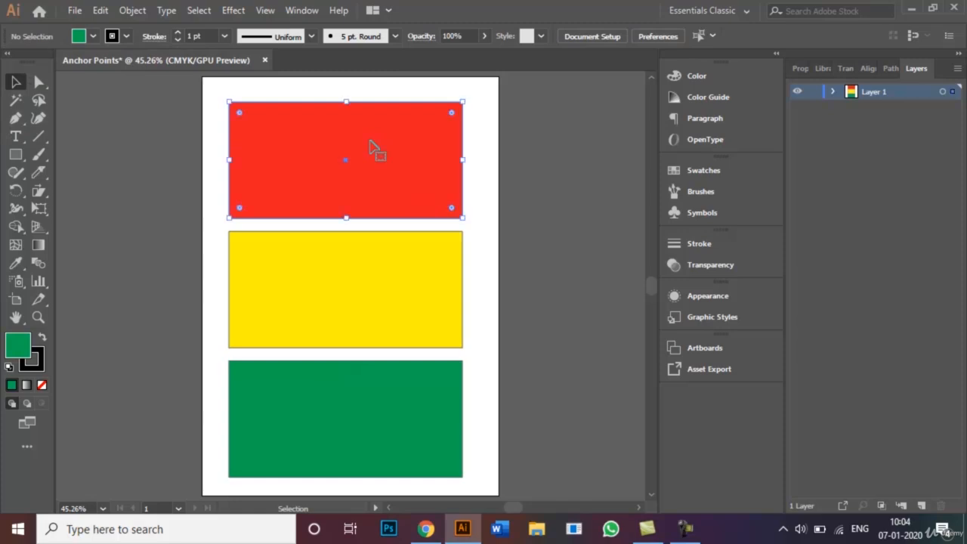
pyautogui.click(16, 119)
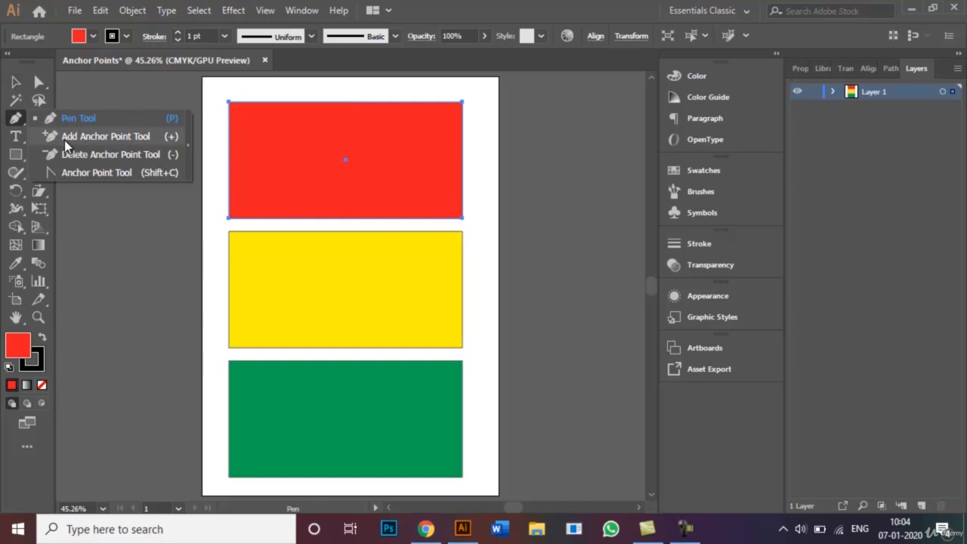
pyautogui.click(106, 136)
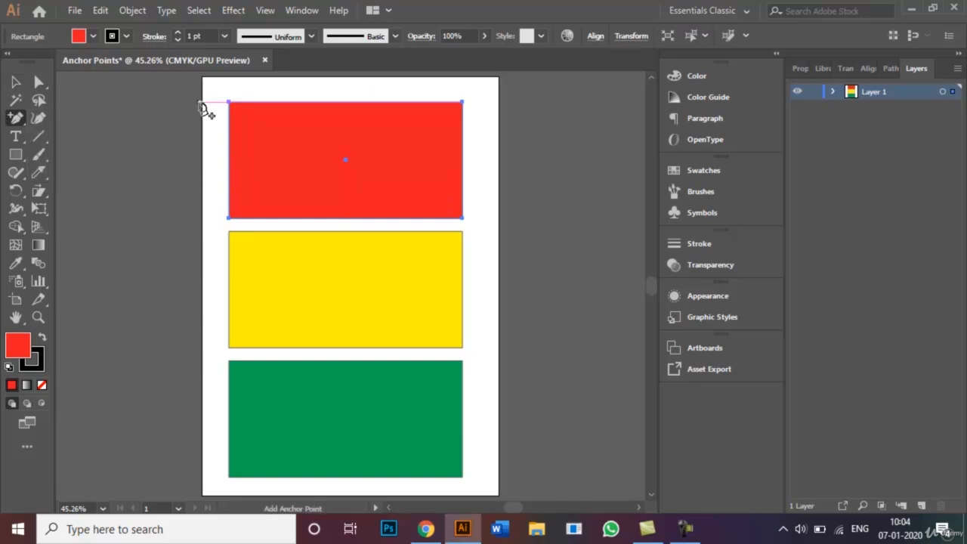
pyautogui.click(268, 101)
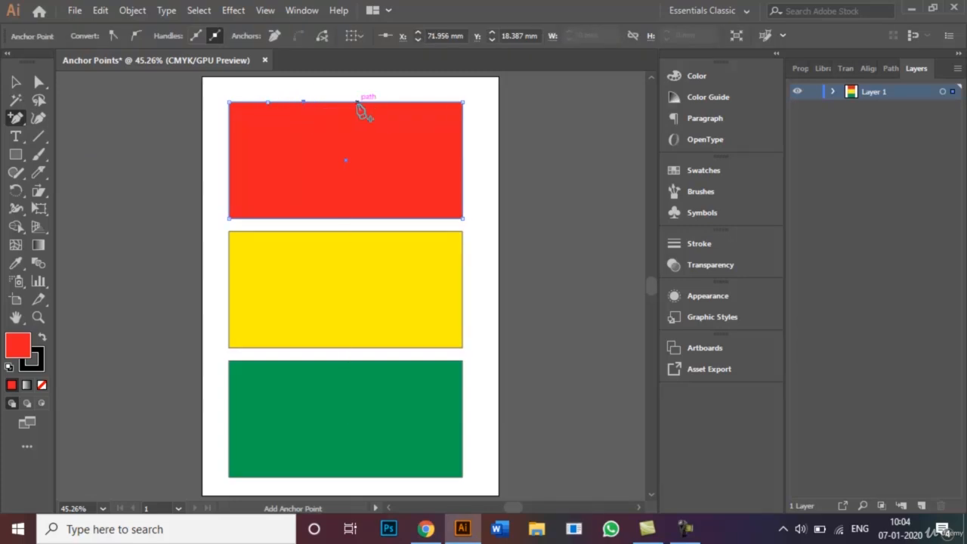
pyautogui.click(399, 102)
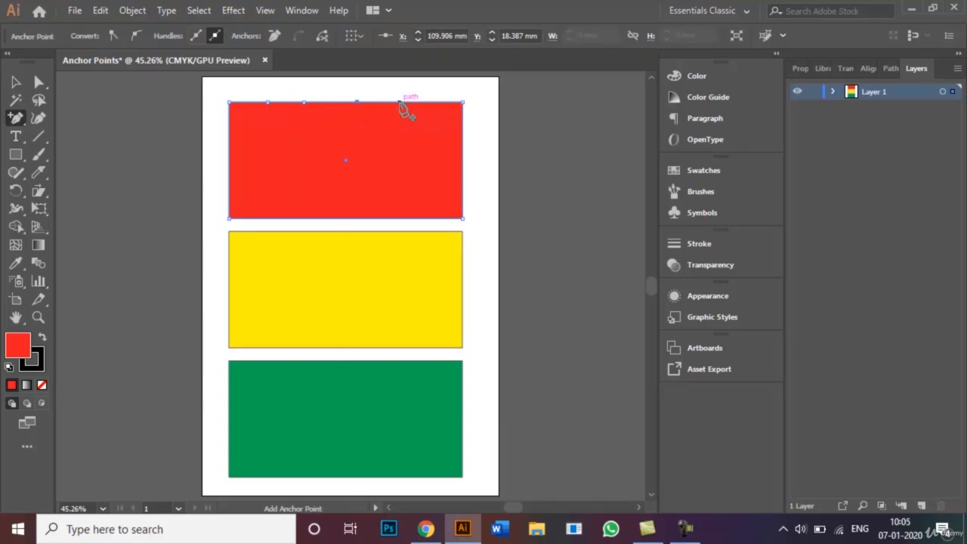
# Add anchor points to the red rectangle's other edges: four along the bottom, two on the left and three on the right
pyautogui.click(253, 218)
pyautogui.click(229, 165)
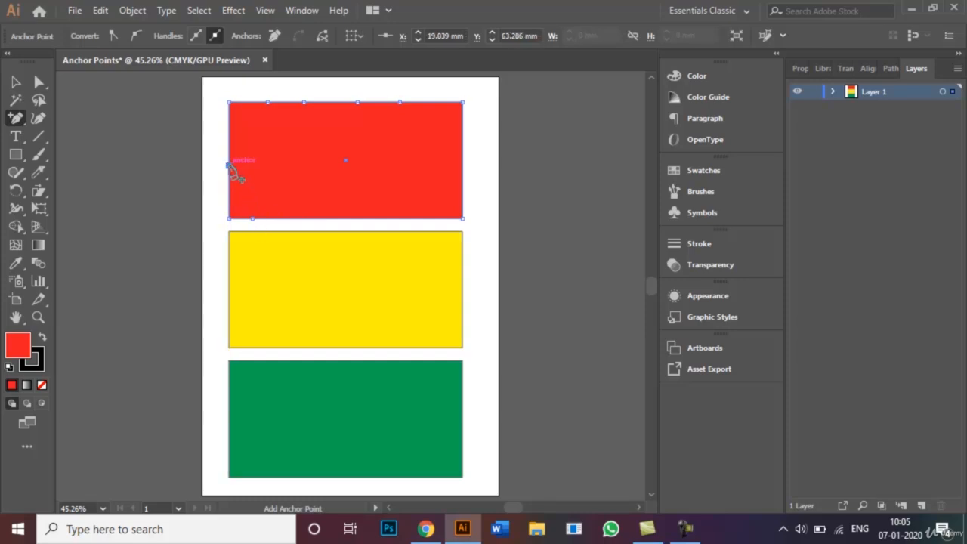
pyautogui.click(229, 130)
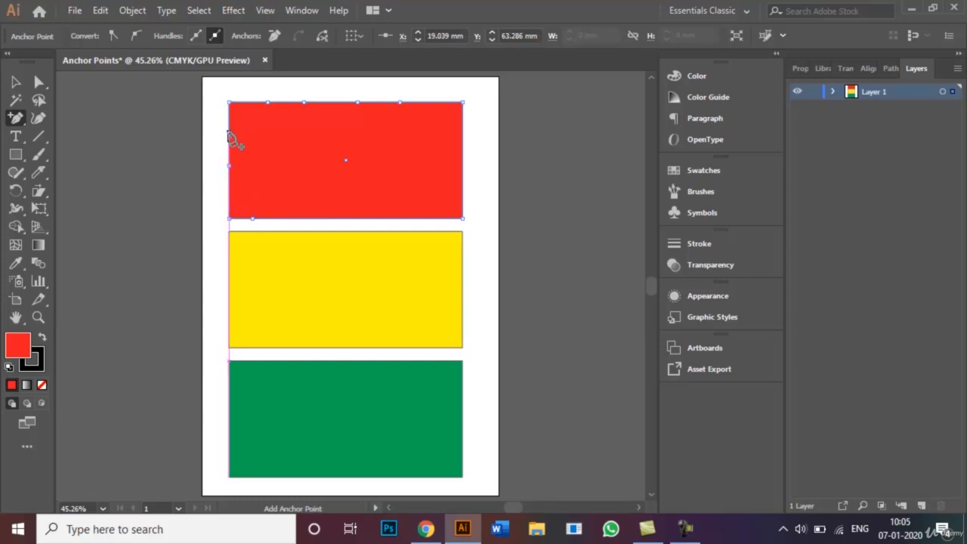
pyautogui.click(464, 123)
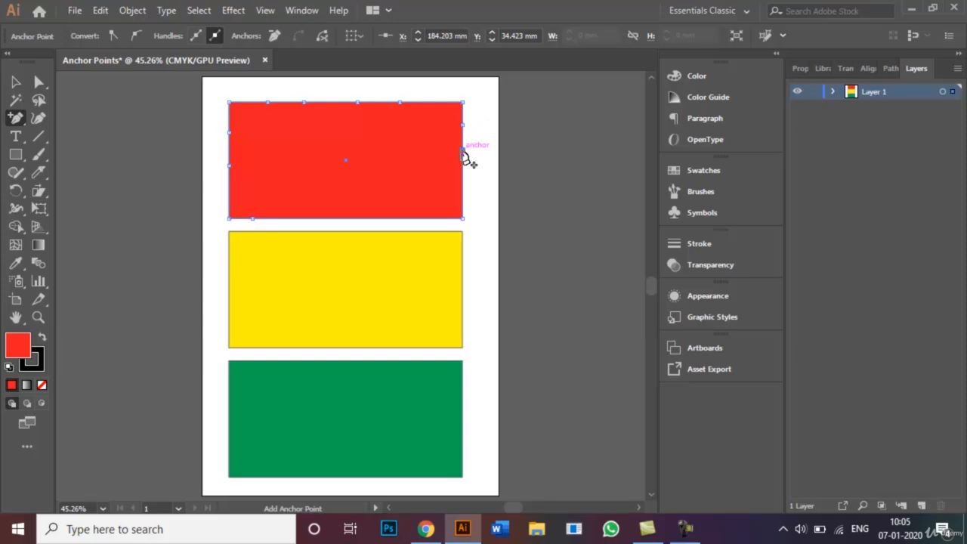
pyautogui.click(464, 150)
pyautogui.click(463, 180)
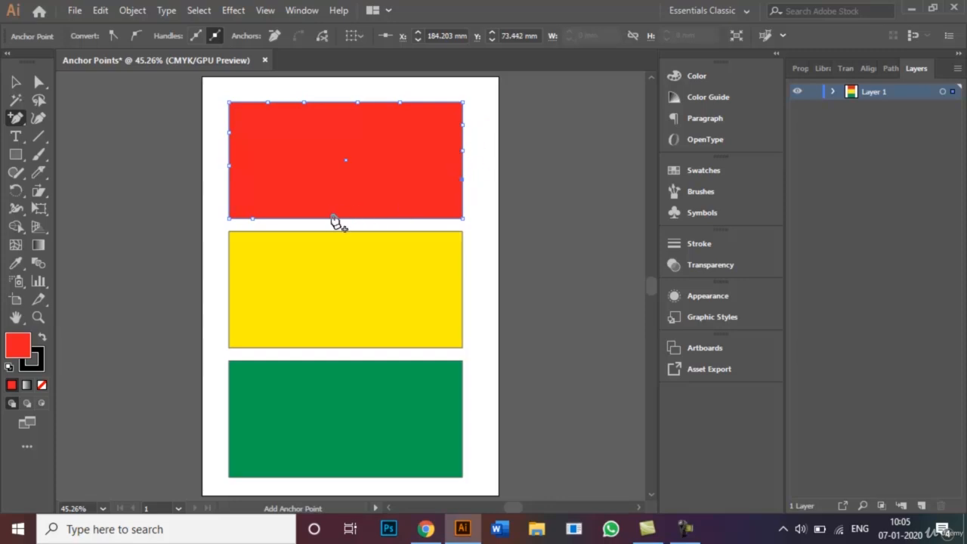
pyautogui.click(359, 219)
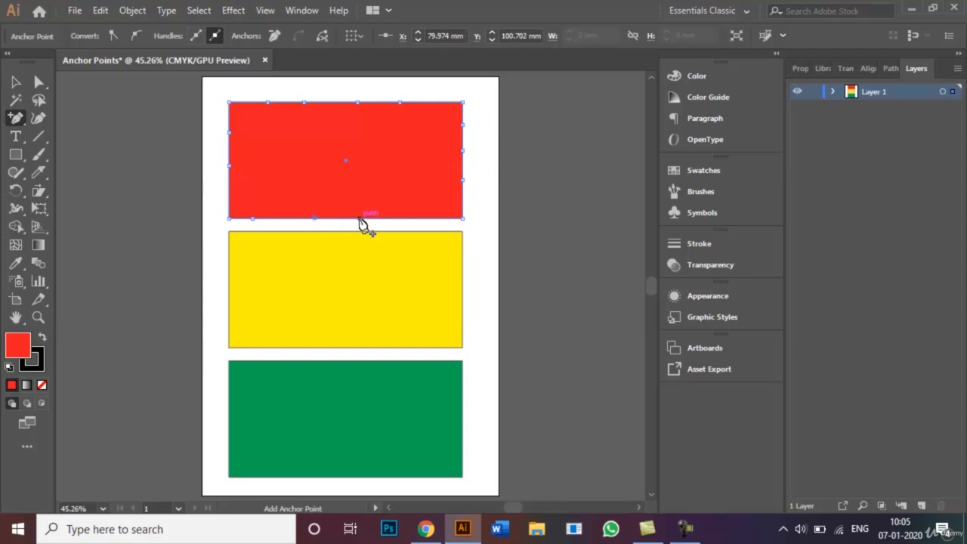
pyautogui.click(432, 218)
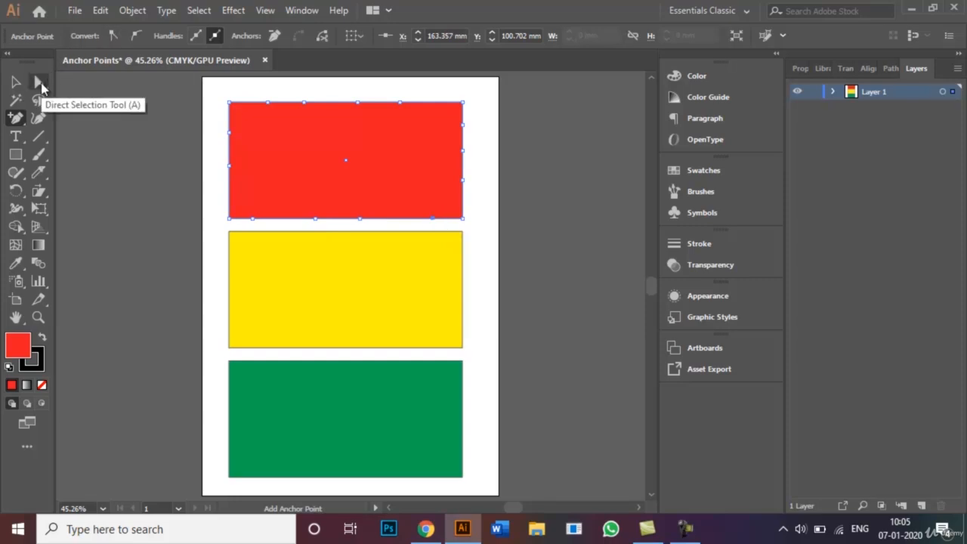
# Reshape the red rectangle's top edge with Direct Selection into a dip near the left and a bump near the middle, both rounded
pyautogui.click(40, 83)
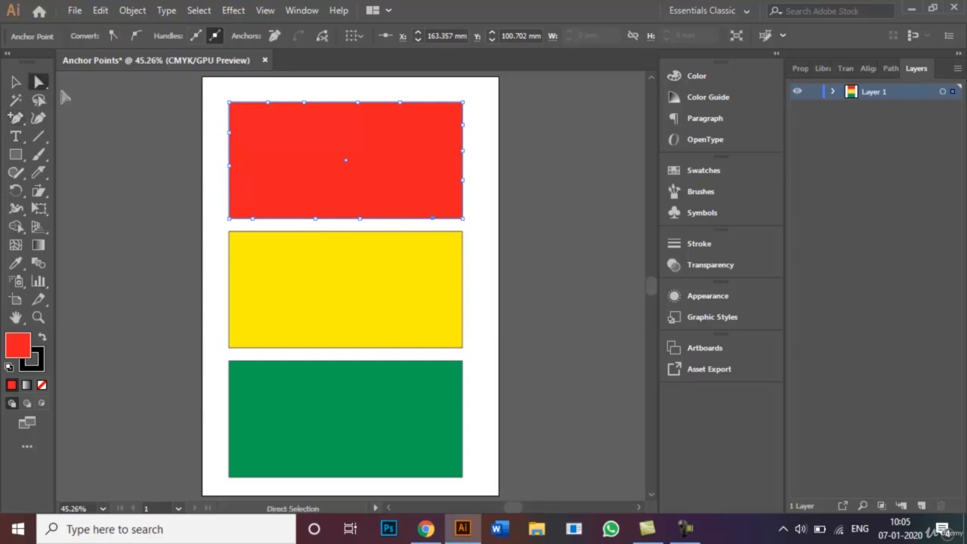
pyautogui.click(269, 103)
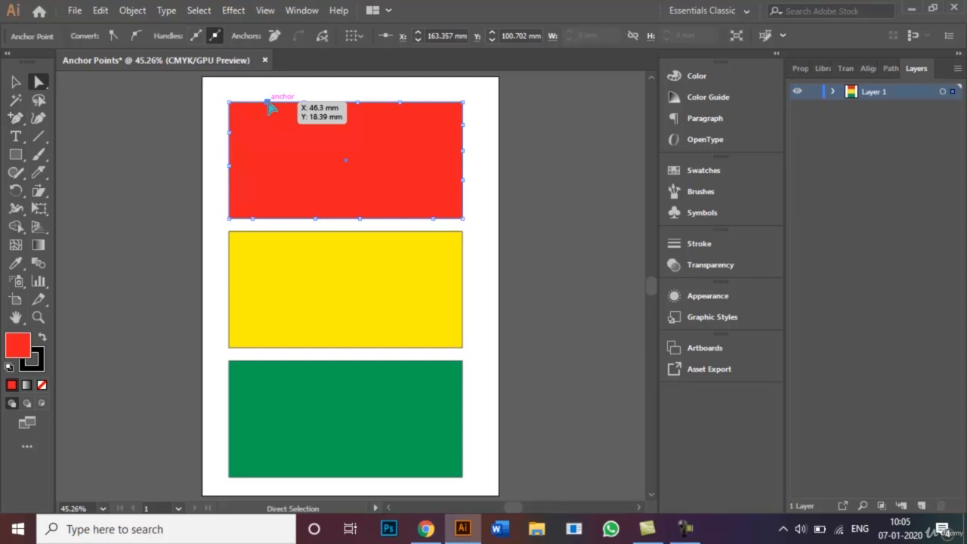
pyautogui.moveTo(271, 107); pyautogui.dragTo(271, 129)
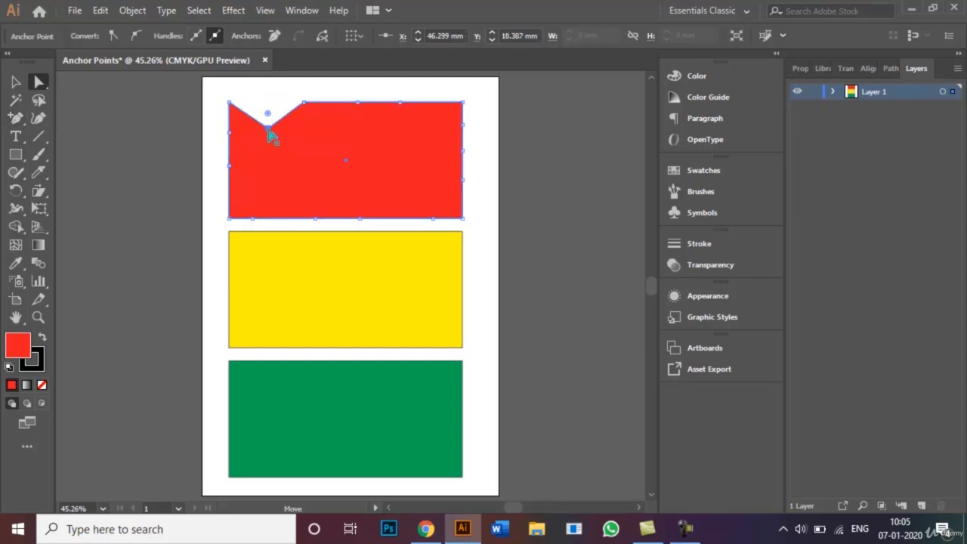
pyautogui.moveTo(361, 102); pyautogui.dragTo(349, 207)
pyautogui.moveTo(269, 130); pyautogui.dragTo(259, 79)
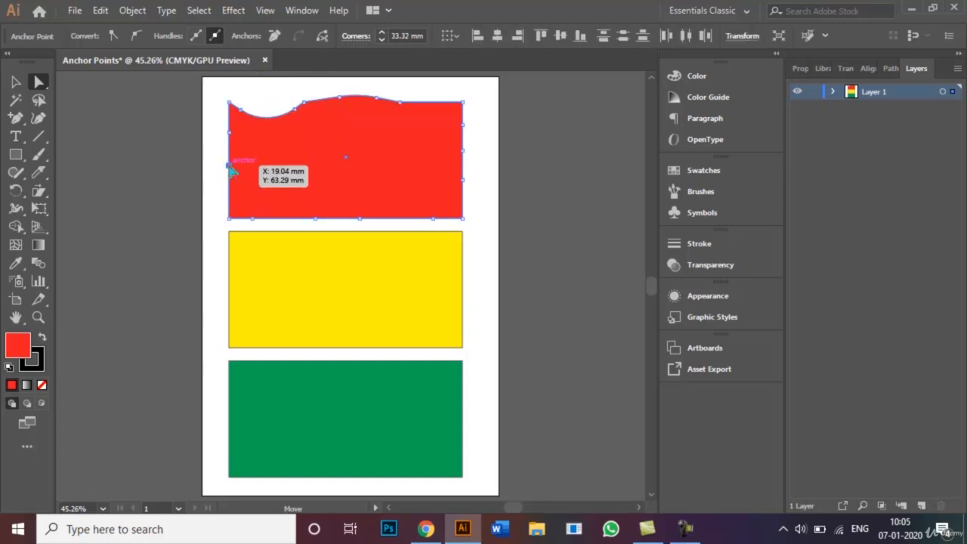
# Move the lower anchor point on the red shape's left edge inward to form a pointed notch
pyautogui.click(230, 167)
pyautogui.moveTo(230, 172); pyautogui.dragTo(252, 166)
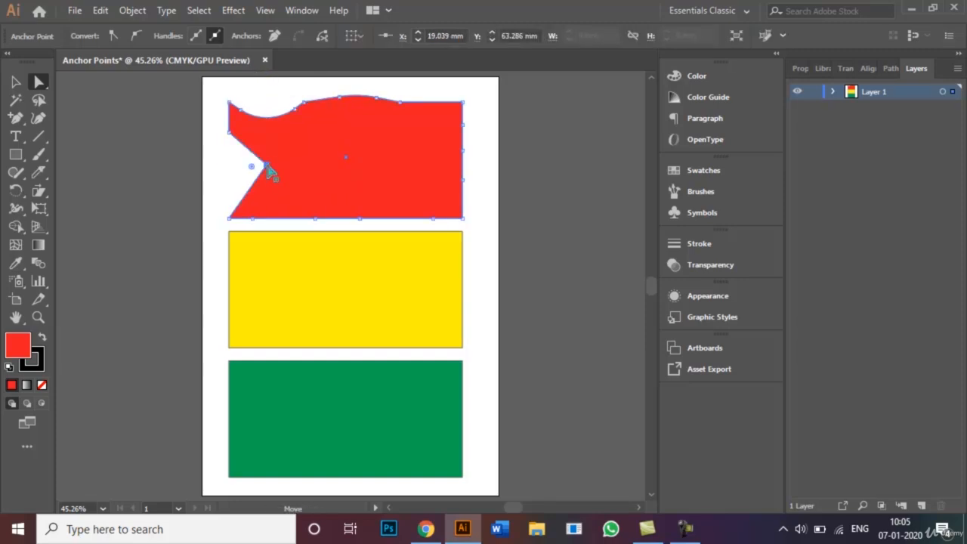
# Move the middle anchor points on the red shape's bottom and right edges inward to form two pointed notches
pyautogui.click(360, 218)
pyautogui.moveTo(359, 218); pyautogui.dragTo(362, 164)
pyautogui.click(463, 151)
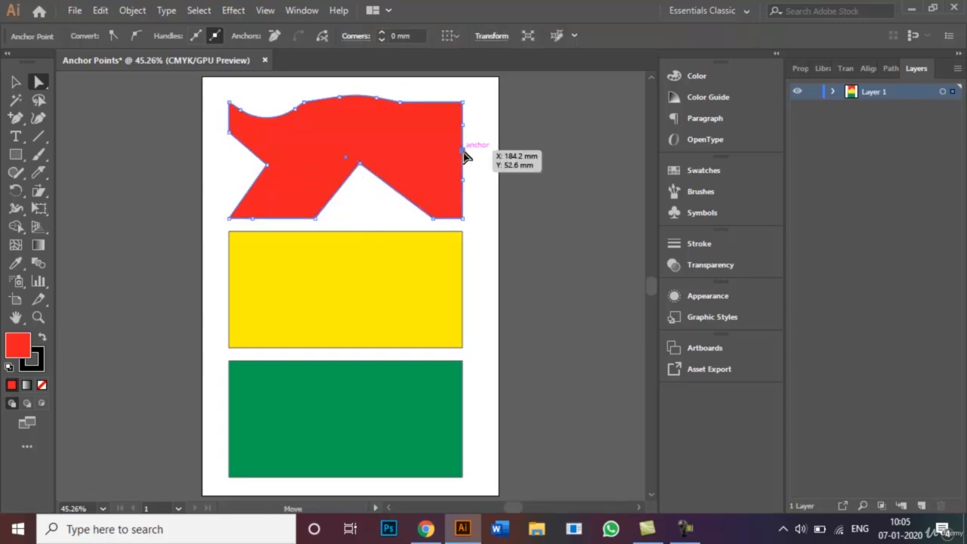
pyautogui.moveTo(462, 152); pyautogui.dragTo(418, 147)
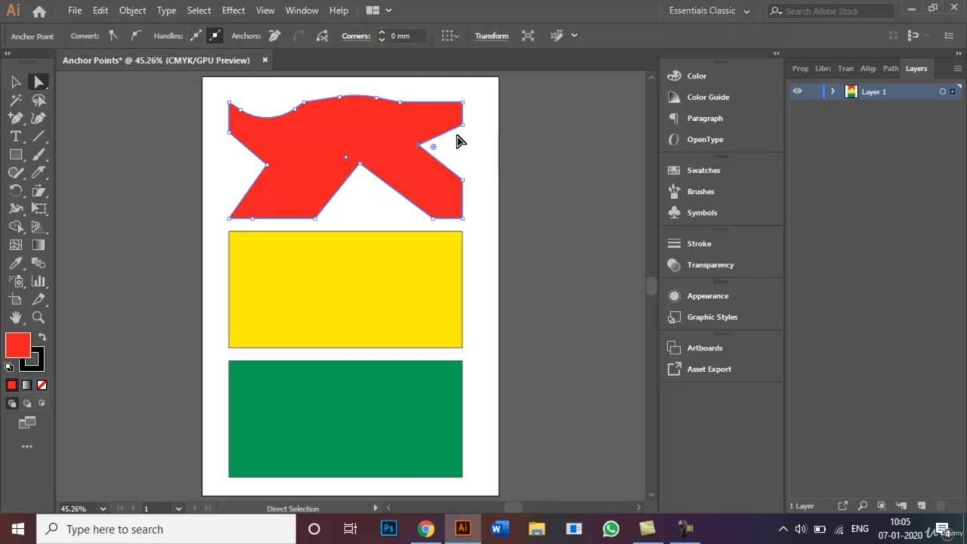
# Move the red shape's lower-right corner point and leftmost added bottom-edge point inward, forming two more pointed notches
pyautogui.click(463, 218)
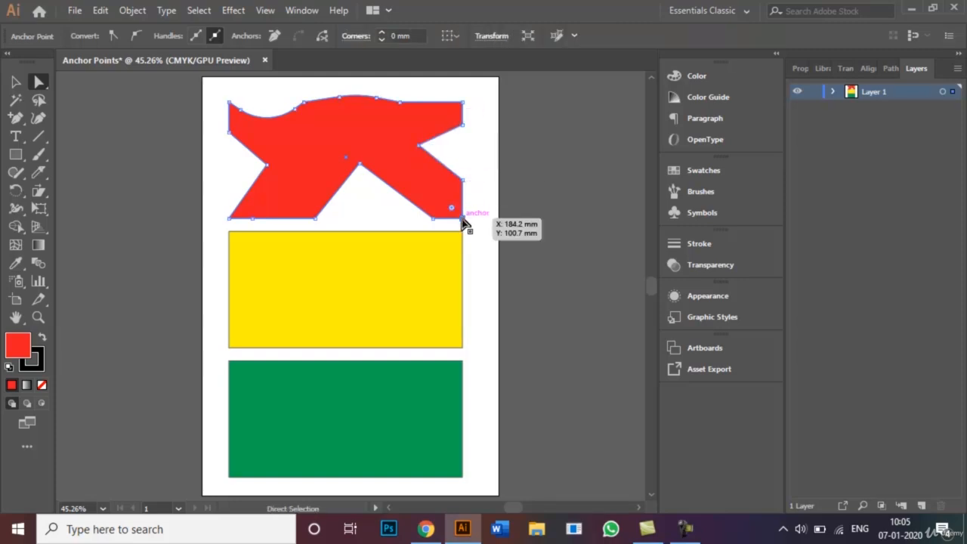
pyautogui.moveTo(463, 219); pyautogui.dragTo(389, 161)
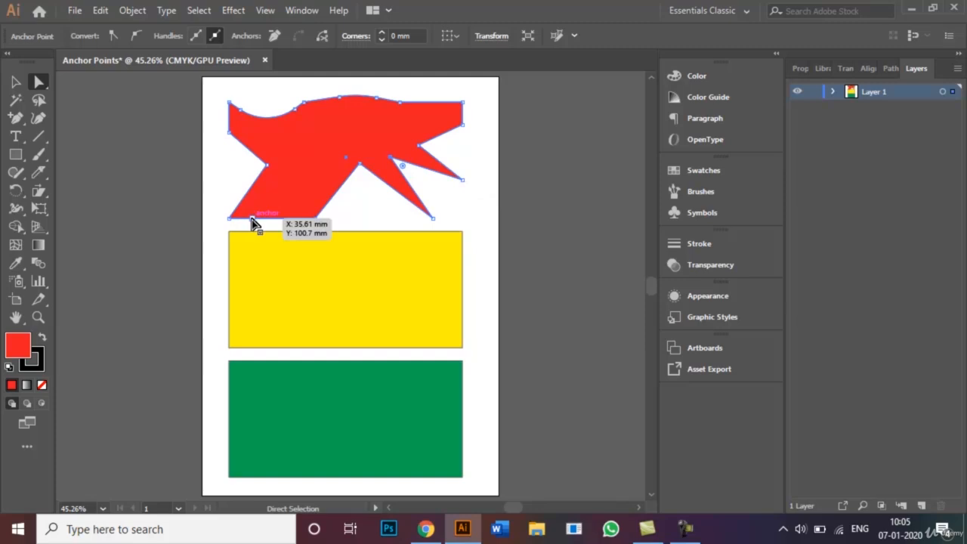
pyautogui.moveTo(253, 224); pyautogui.dragTo(309, 160)
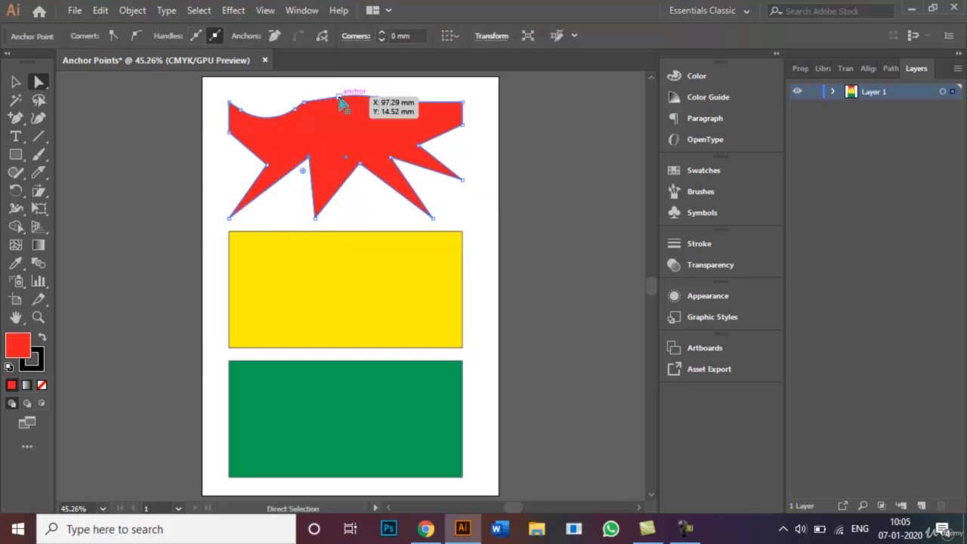
# Form a second rounded dip in the red top edge, and round the bottom's left and middle notches about 19.7 and 26.5 mm
pyautogui.moveTo(340, 99)
pyautogui.mouseDown()
pyautogui.moveTo(345, 134)
pyautogui.moveTo(340, 86)
pyautogui.moveTo(330, 98)
pyautogui.mouseUp()
pyautogui.click(309, 160)
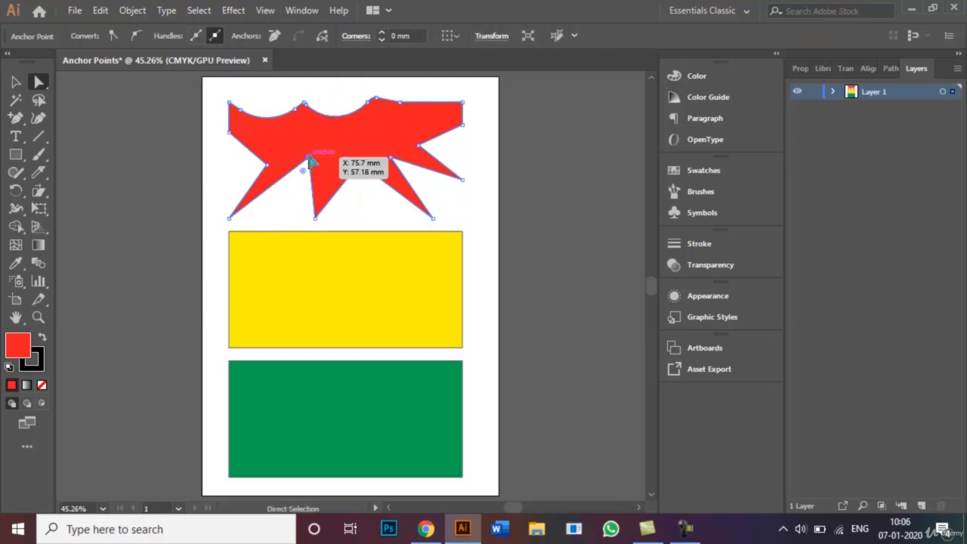
pyautogui.moveTo(304, 176); pyautogui.dragTo(287, 212)
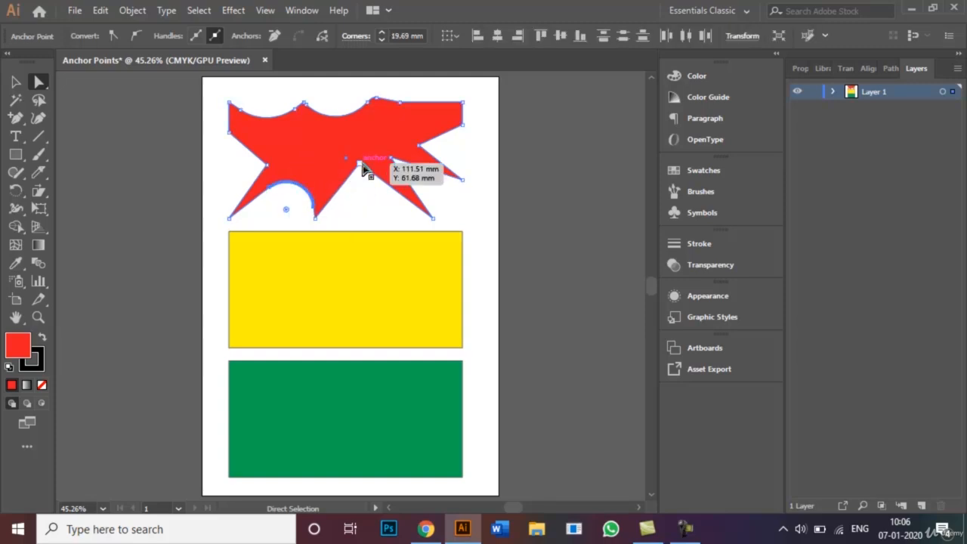
pyautogui.click(361, 163)
pyautogui.moveTo(361, 186); pyautogui.dragTo(371, 218)
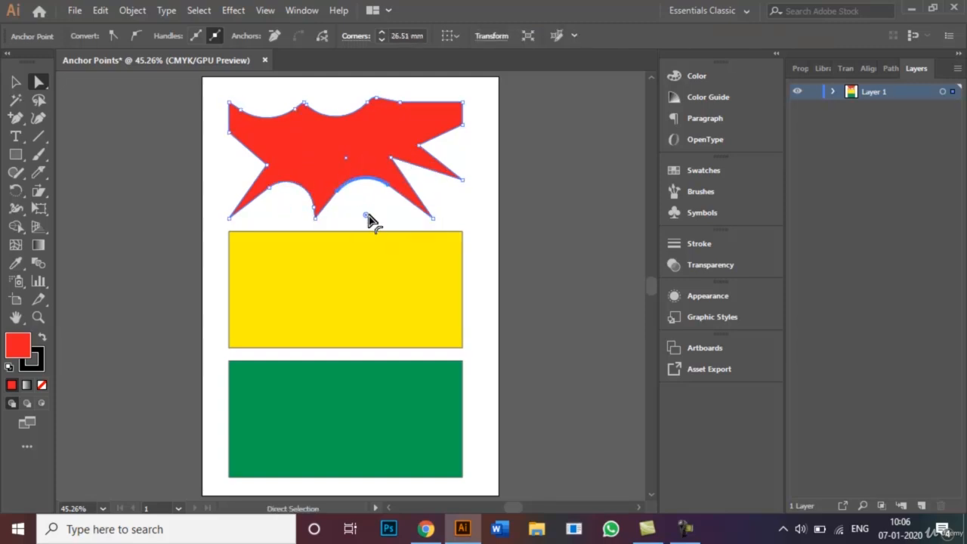
# Round the red shape's bottom middle tip about 3.4 mm and its lower-left tip about 5.5 mm, and deselect it
pyautogui.click(315, 218)
pyautogui.moveTo(320, 213); pyautogui.dragTo(320, 186)
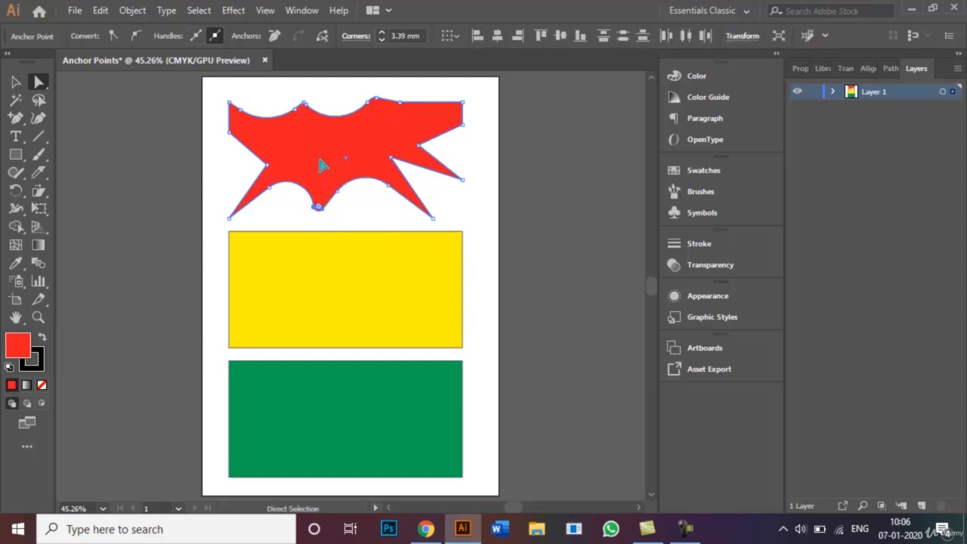
pyautogui.moveTo(198, 221); pyautogui.dragTo(300, 176)
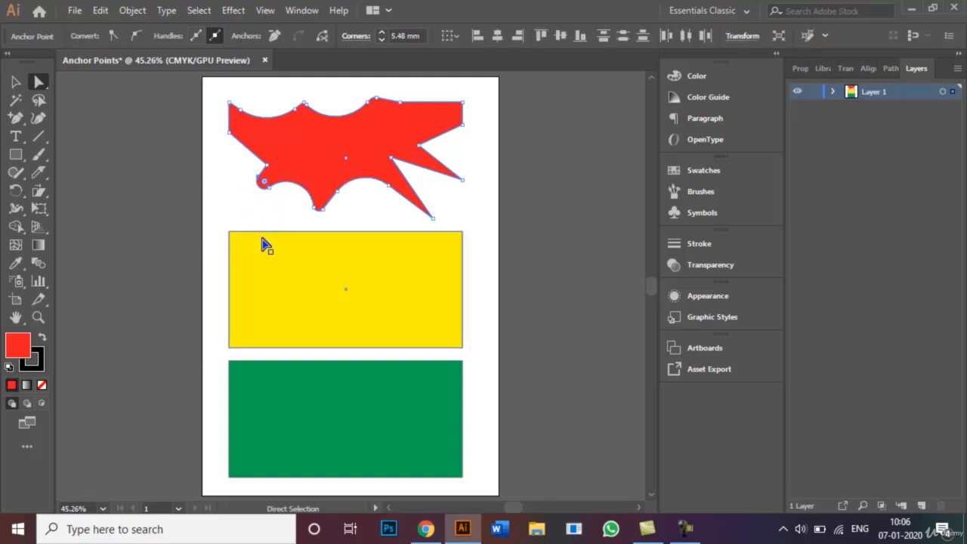
pyautogui.click(15, 82)
pyautogui.click(494, 185)
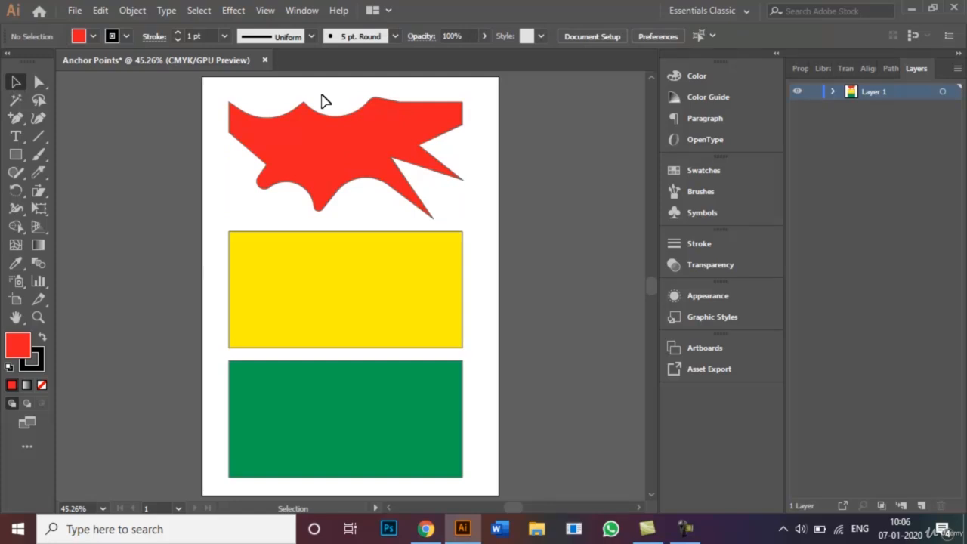
# Delete the yellow rectangle's lower-left corner point with the Delete Anchor Point tool, turning it into a triangle
pyautogui.click(12, 125)
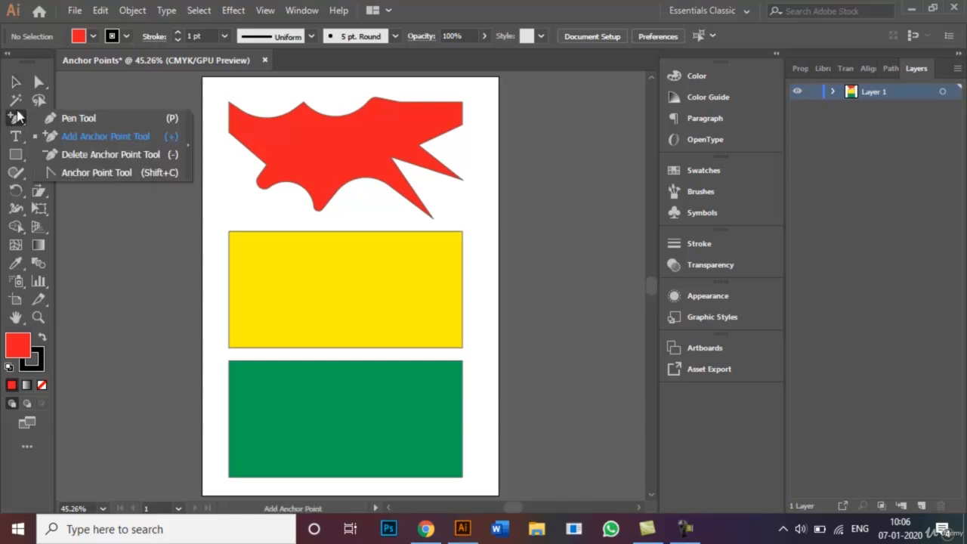
pyautogui.click(15, 82)
pyautogui.click(246, 272)
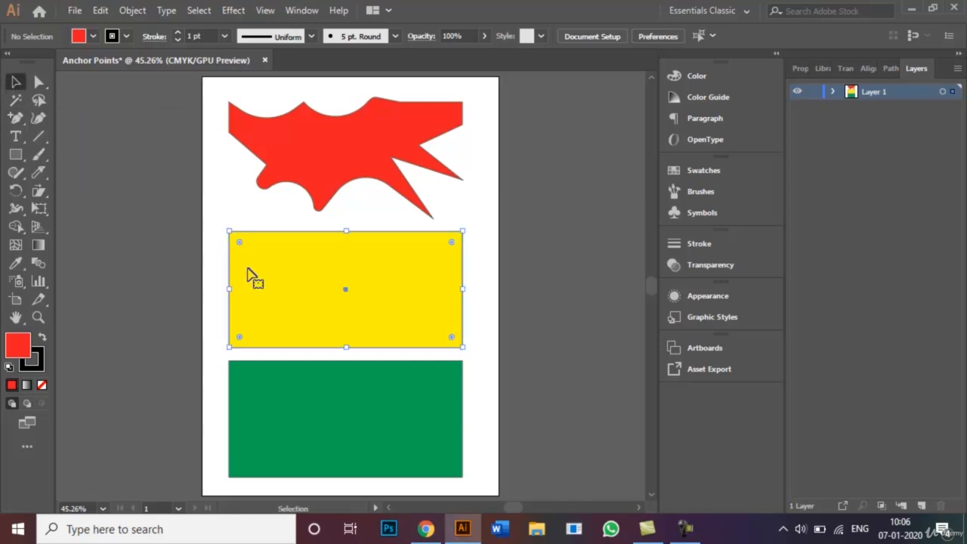
pyautogui.click(15, 119)
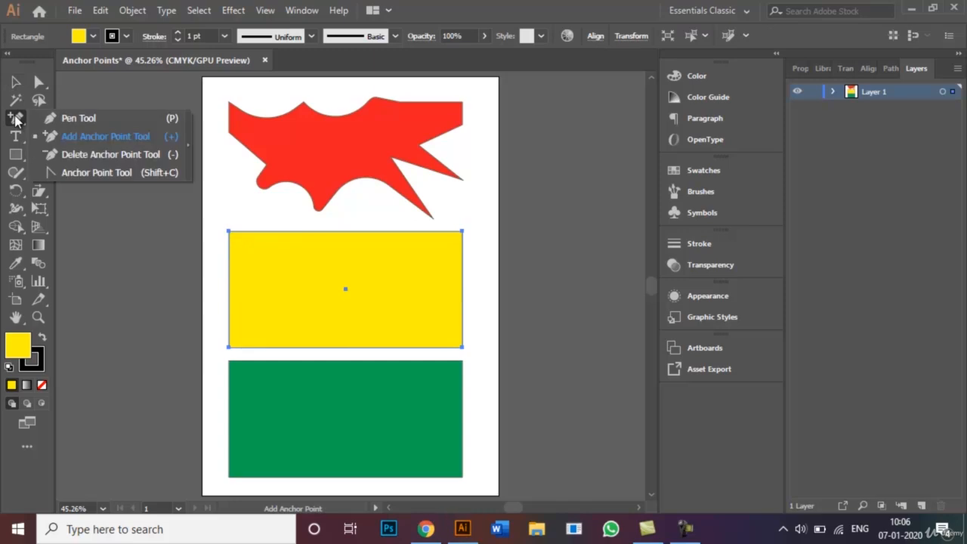
pyautogui.click(119, 160)
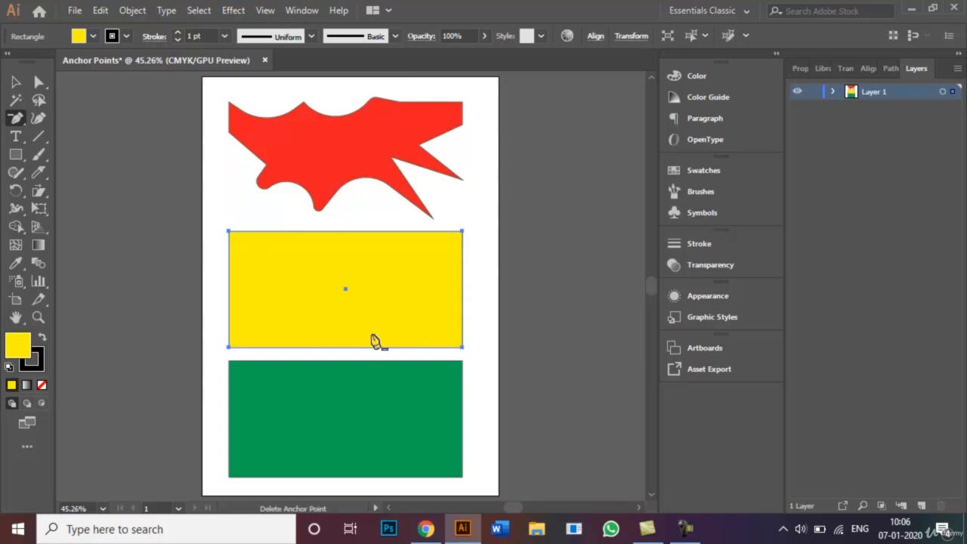
pyautogui.click(229, 348)
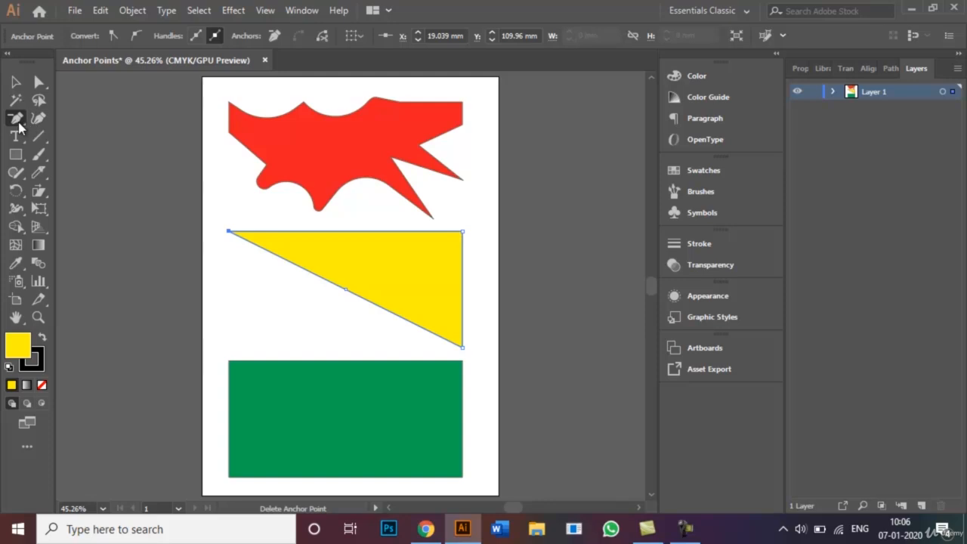
# Add two anchor points on the yellow triangle's top edge and two on its right edge
pyautogui.moveTo(18, 124); pyautogui.dragTo(56, 135)
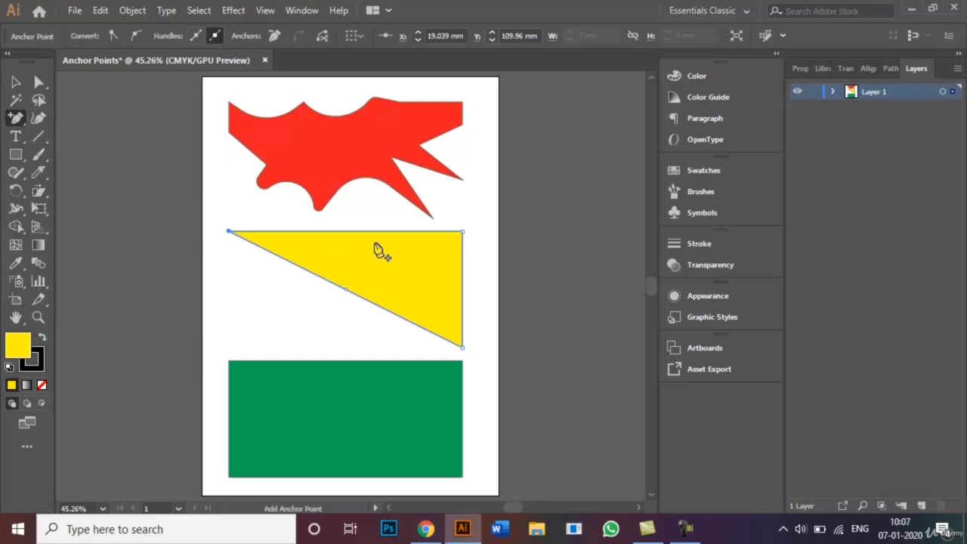
pyautogui.click(285, 231)
pyautogui.click(375, 232)
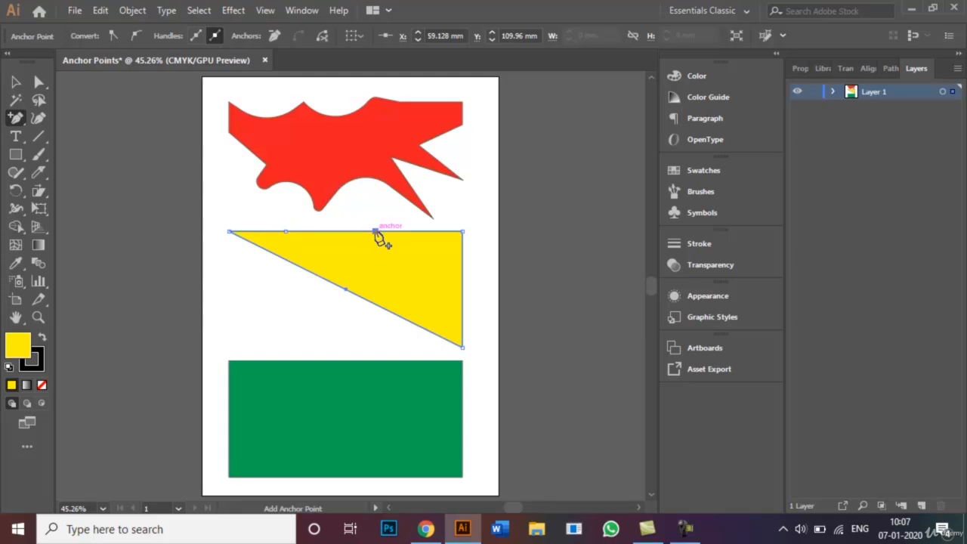
pyautogui.click(463, 256)
pyautogui.click(463, 303)
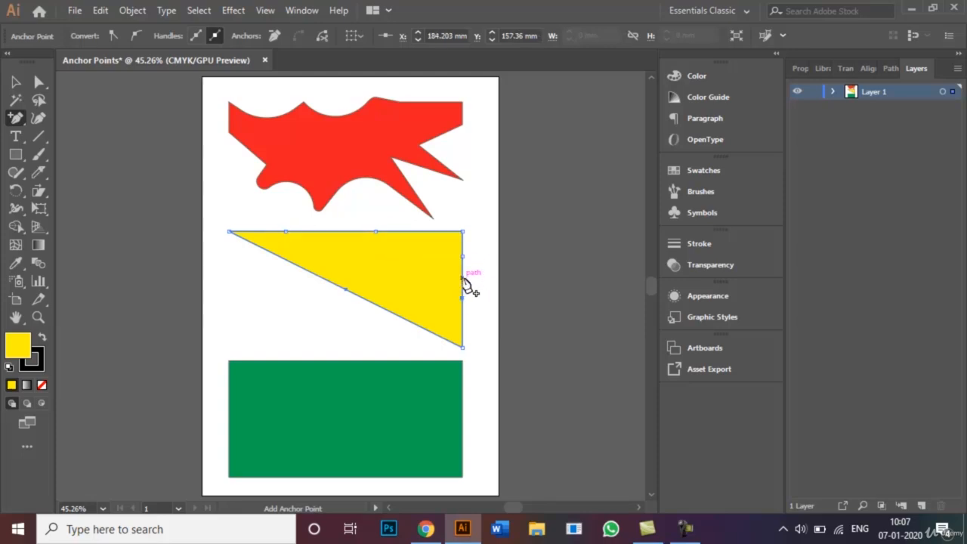
# Move one added point on the yellow triangle's top edge down and one on its right edge inward with Direct Selection
pyautogui.click(15, 82)
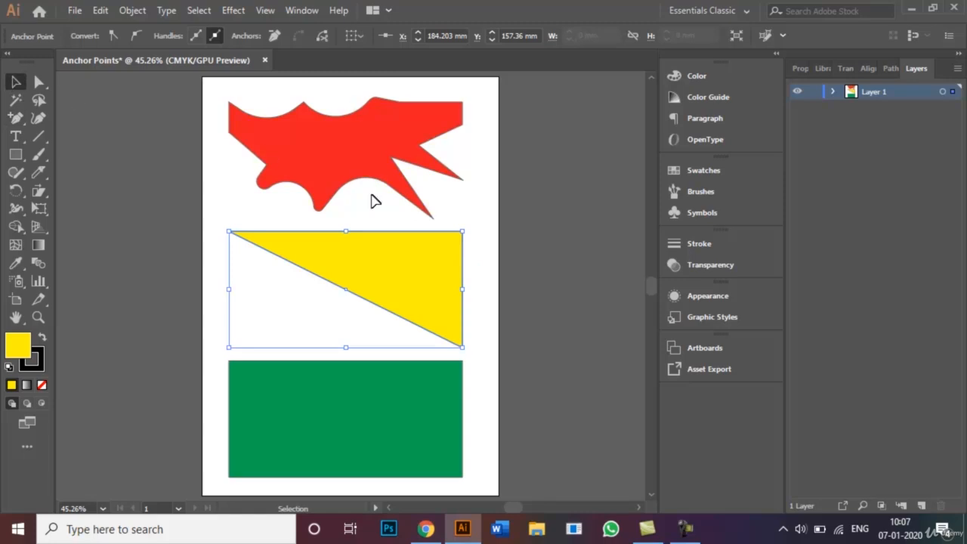
pyautogui.click(39, 81)
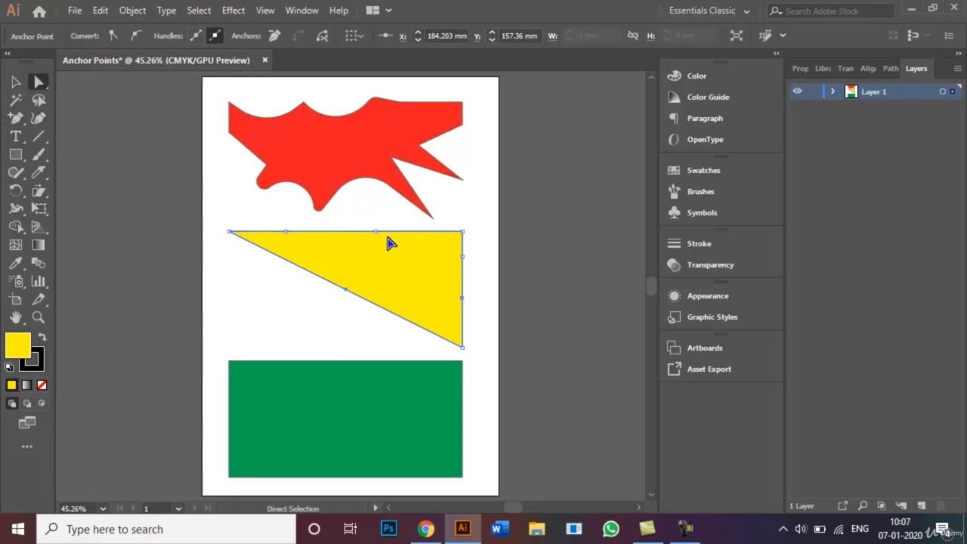
pyautogui.moveTo(376, 232); pyautogui.dragTo(377, 266)
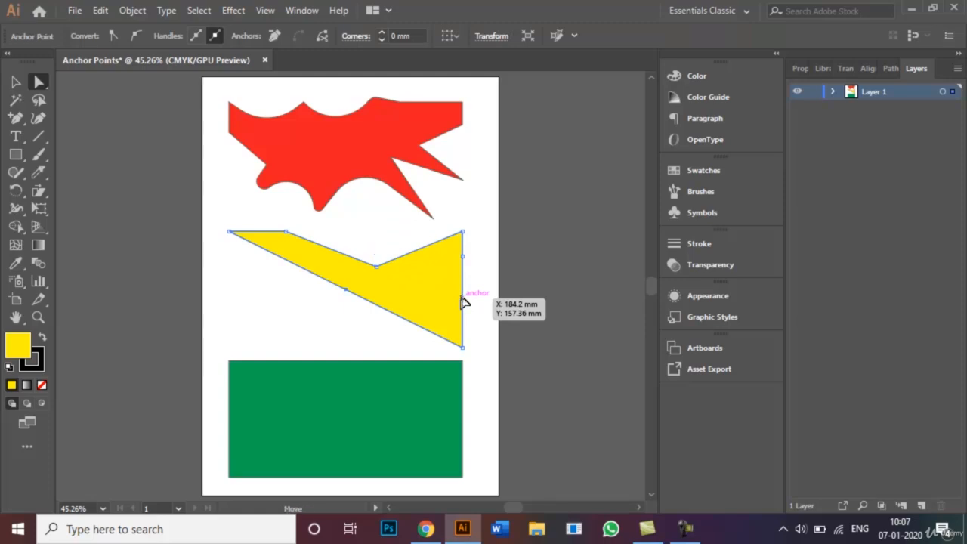
pyautogui.moveTo(461, 299); pyautogui.dragTo(414, 289)
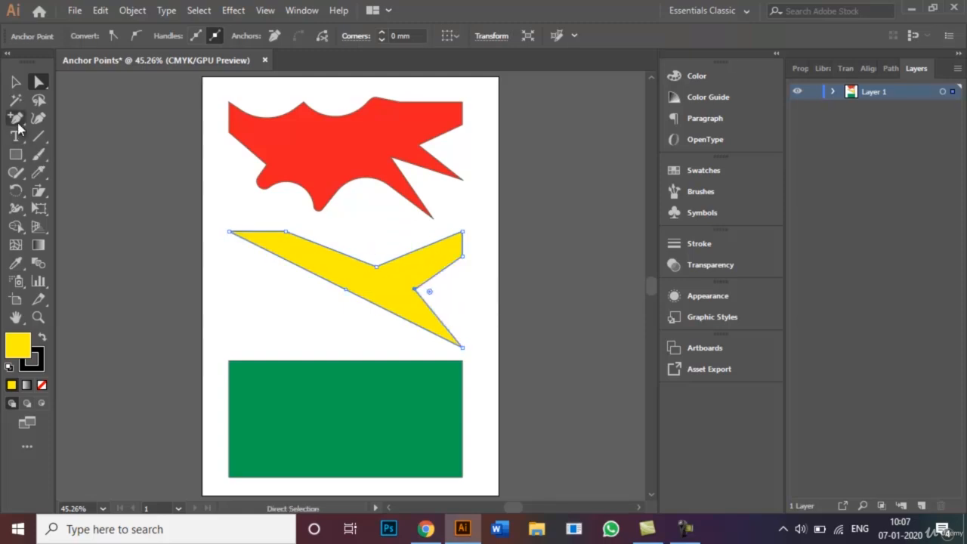
# Delete the four added anchor points from the yellow shape's top and right edges with the Delete Anchor Point tool
pyautogui.moveTo(19, 125); pyautogui.dragTo(108, 154)
pyautogui.click(415, 289)
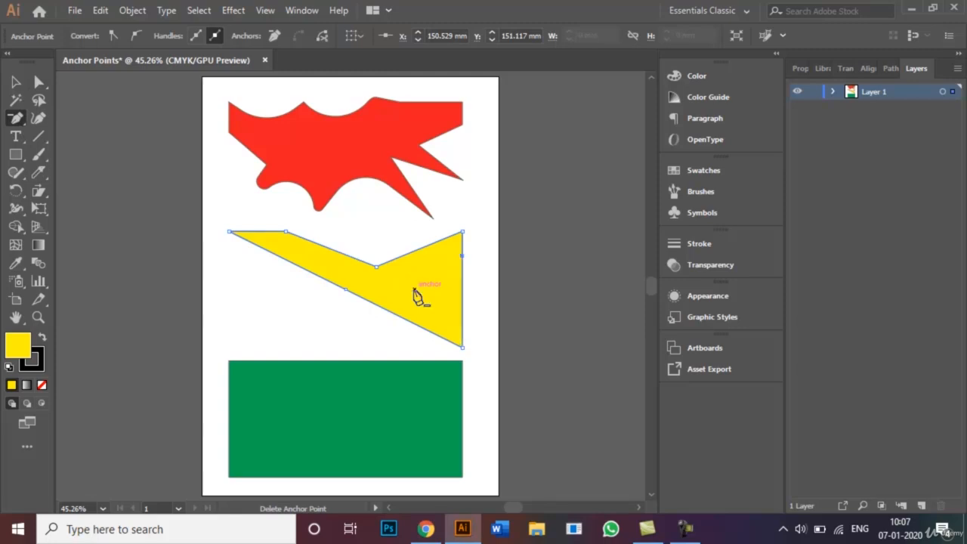
pyautogui.click(286, 232)
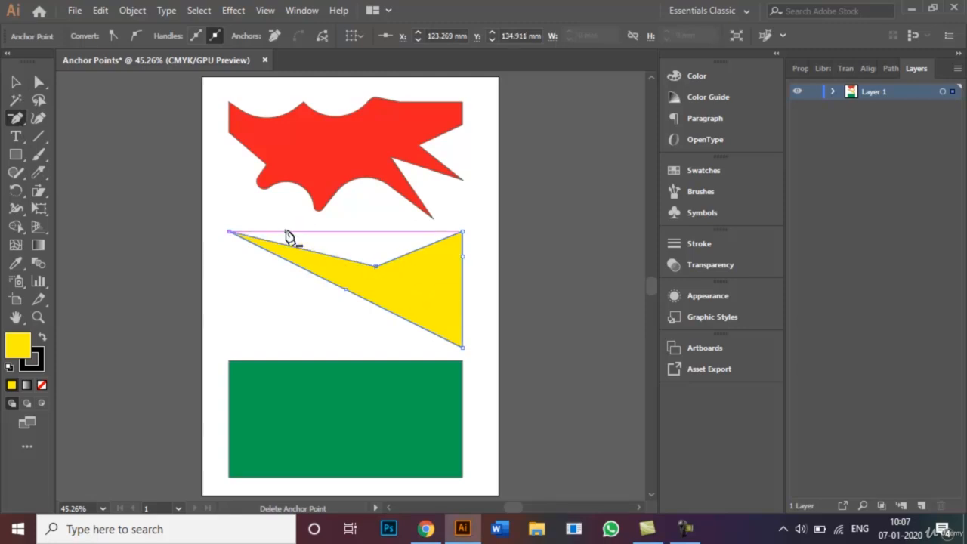
pyautogui.click(345, 296)
pyautogui.click(615, 281)
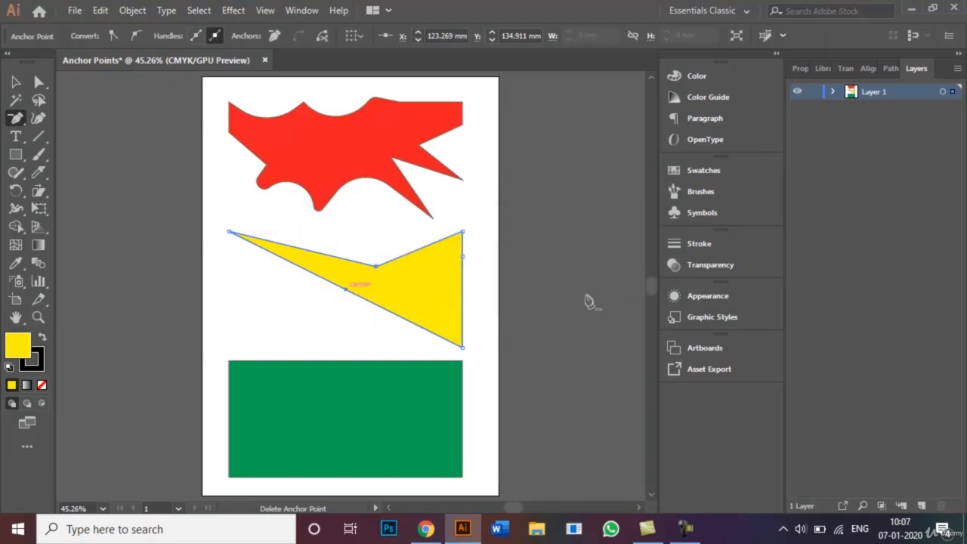
pyautogui.click(462, 257)
pyautogui.click(377, 266)
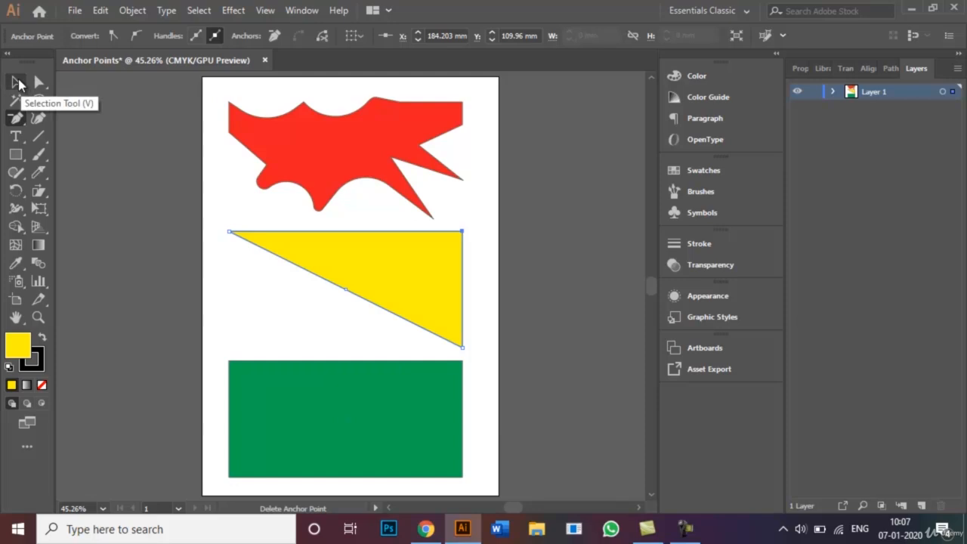
# Select the green rectangle and add three anchor points along its top edge with the Add Anchor Point tool
pyautogui.click(20, 124)
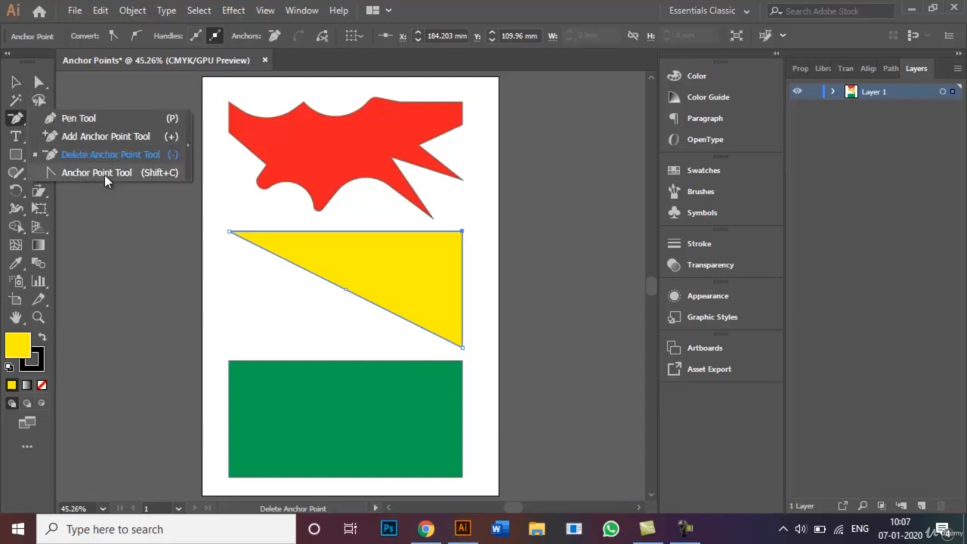
pyautogui.click(15, 83)
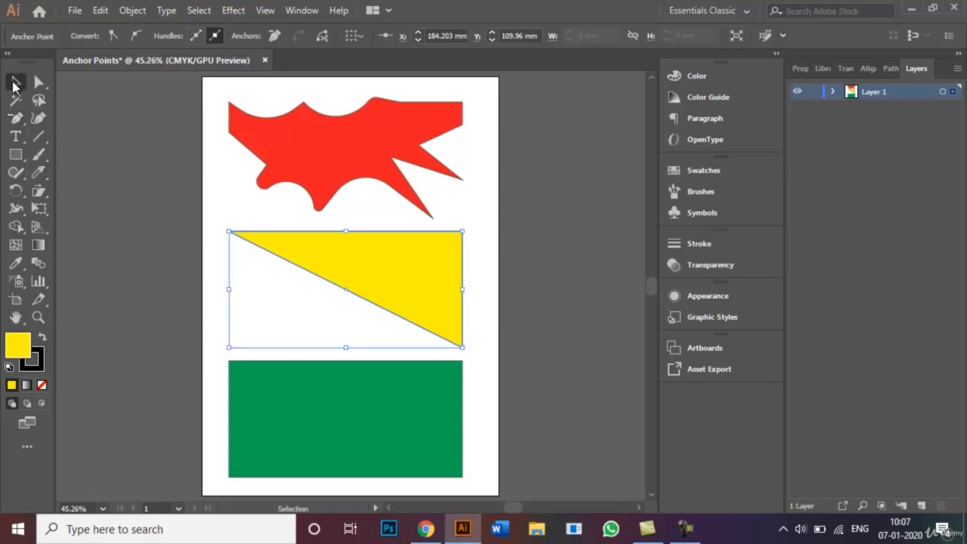
pyautogui.click(286, 397)
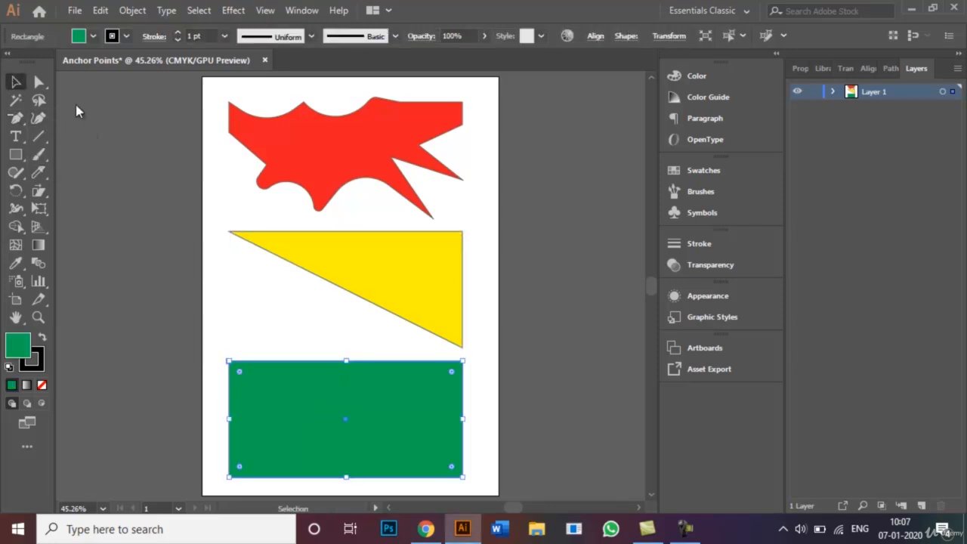
pyautogui.click(18, 119)
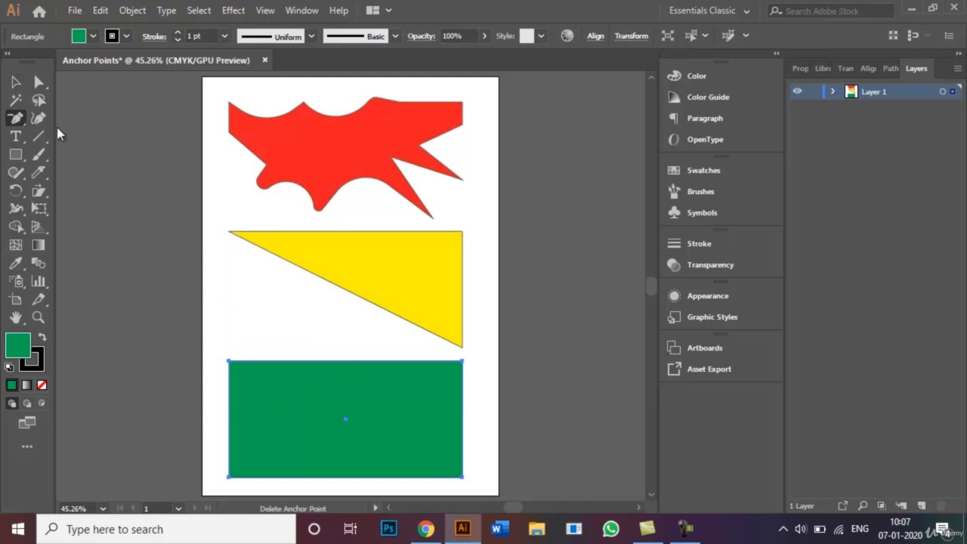
pyautogui.click(18, 121)
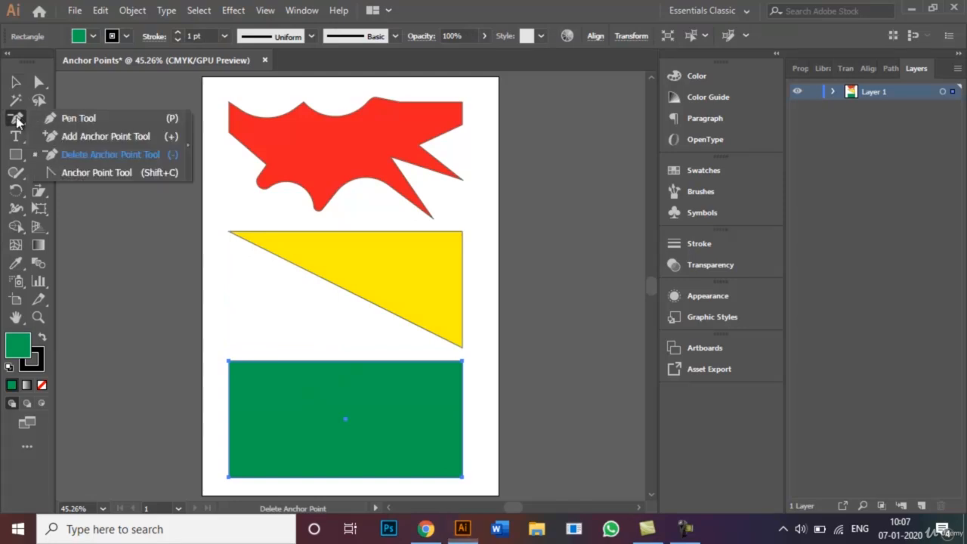
pyautogui.click(100, 136)
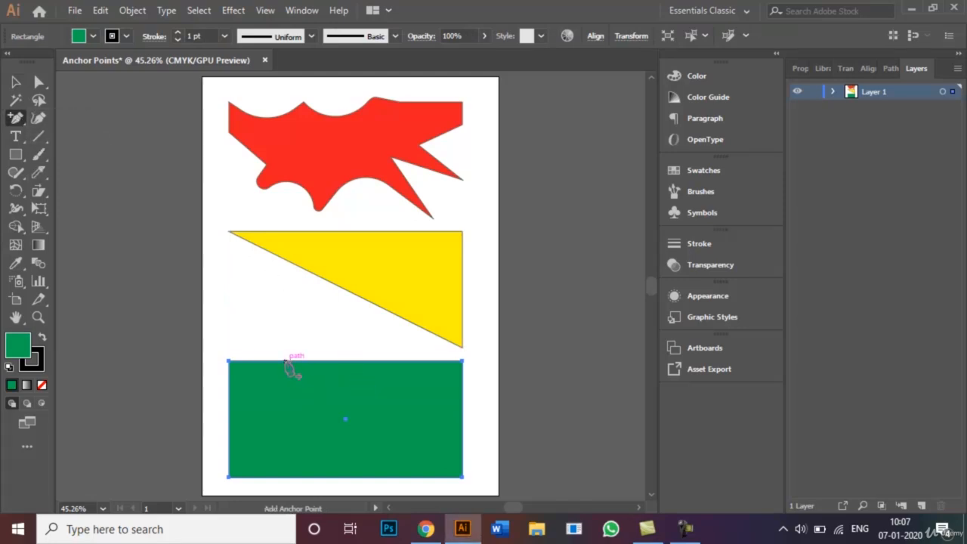
pyautogui.click(285, 361)
pyautogui.click(347, 361)
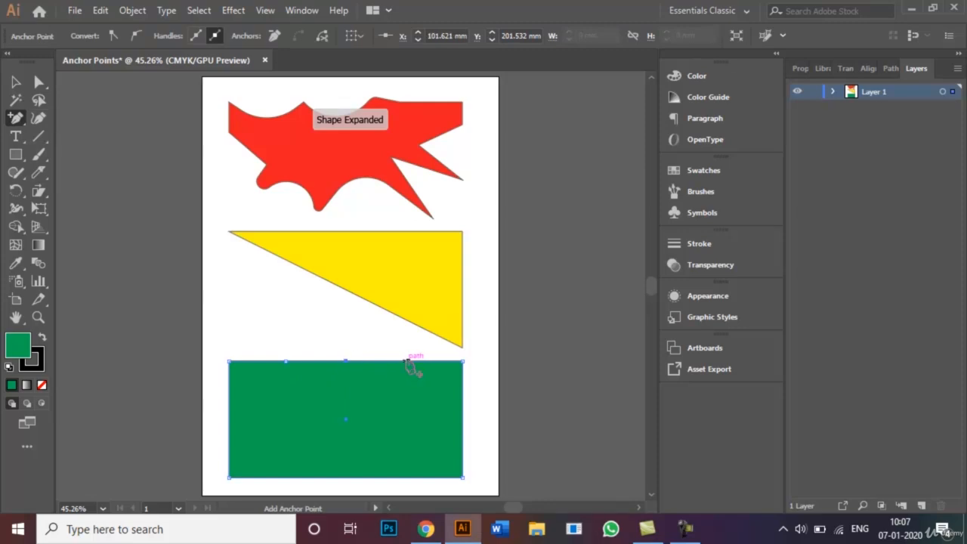
pyautogui.click(409, 361)
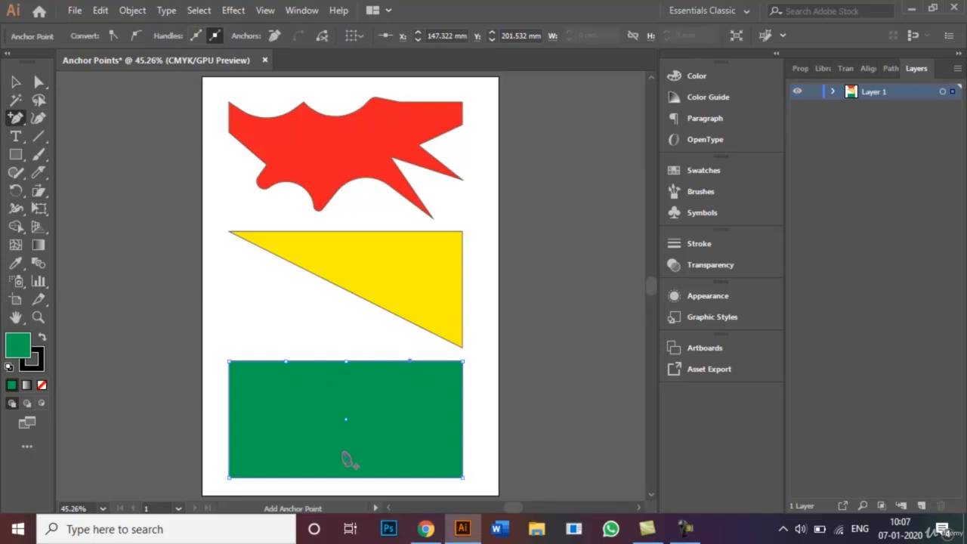
# Add four anchor points along the green rectangle's bottom edge
pyautogui.click(251, 477)
pyautogui.click(311, 477)
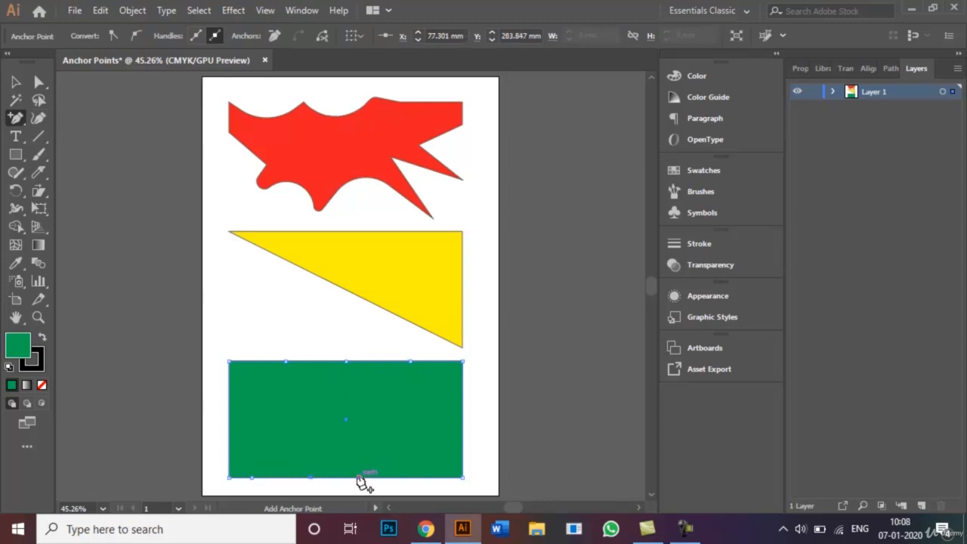
pyautogui.click(367, 478)
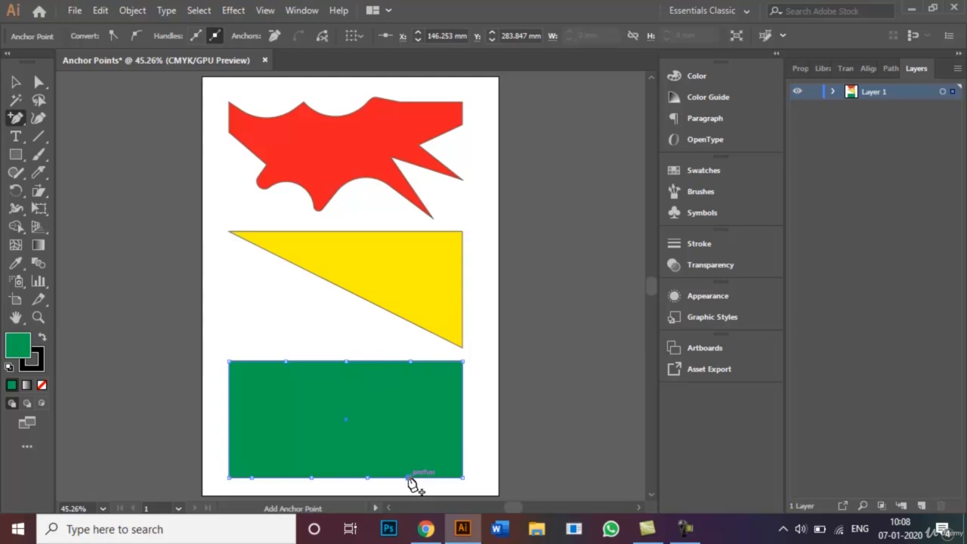
# Add two anchor points along the green rectangle's right edge and two along its left edge
pyautogui.click(463, 389)
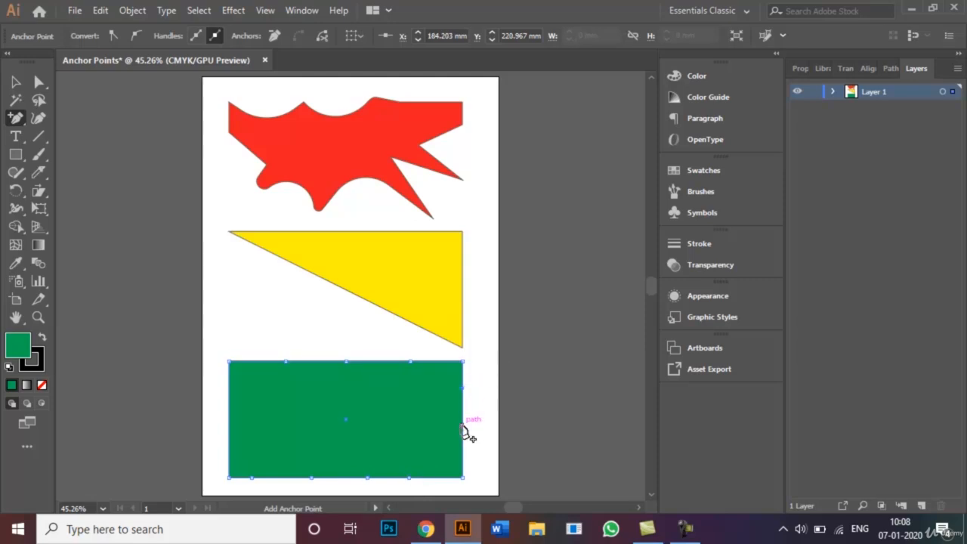
pyautogui.click(463, 428)
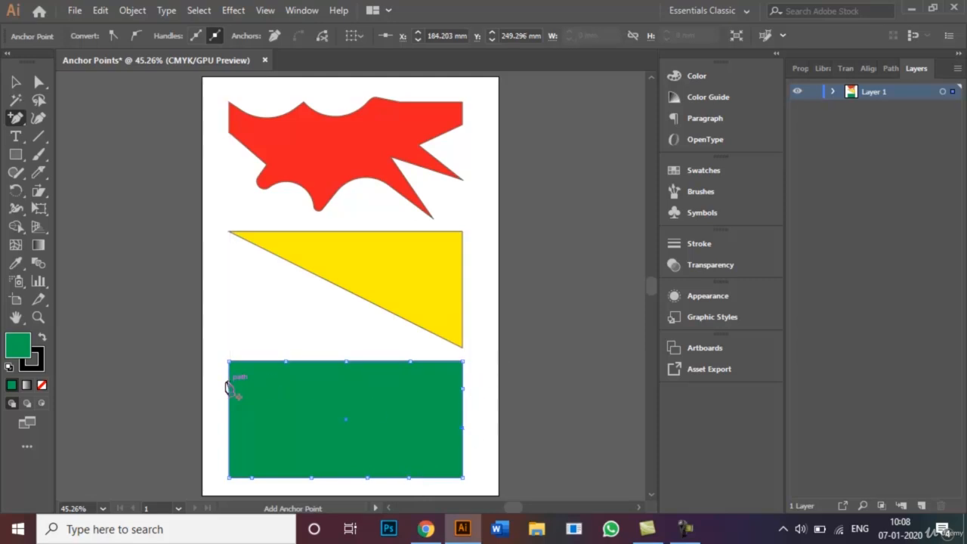
pyautogui.click(229, 384)
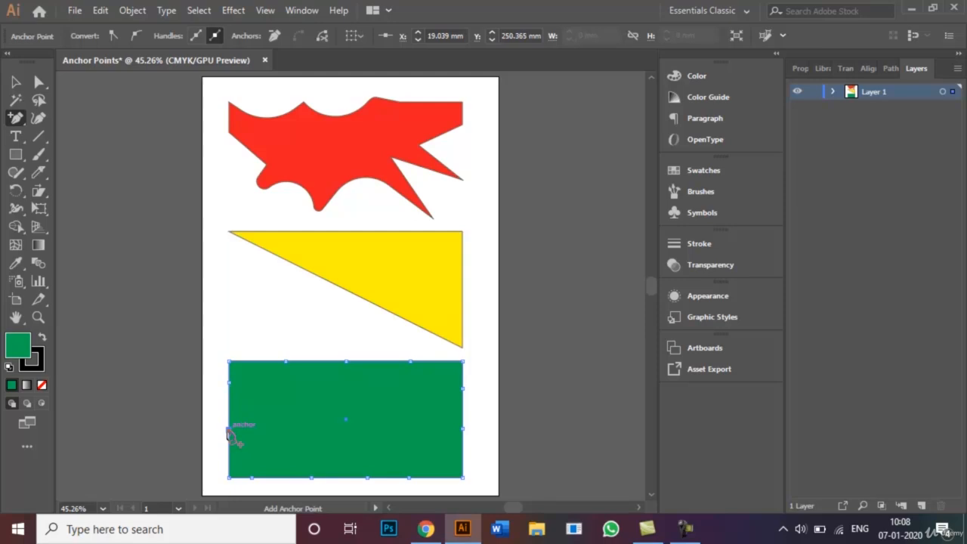
# Curve the green rectangle at its leftmost added top-edge point and lower added left-edge point with the Anchor Point tool
pyautogui.click(17, 118)
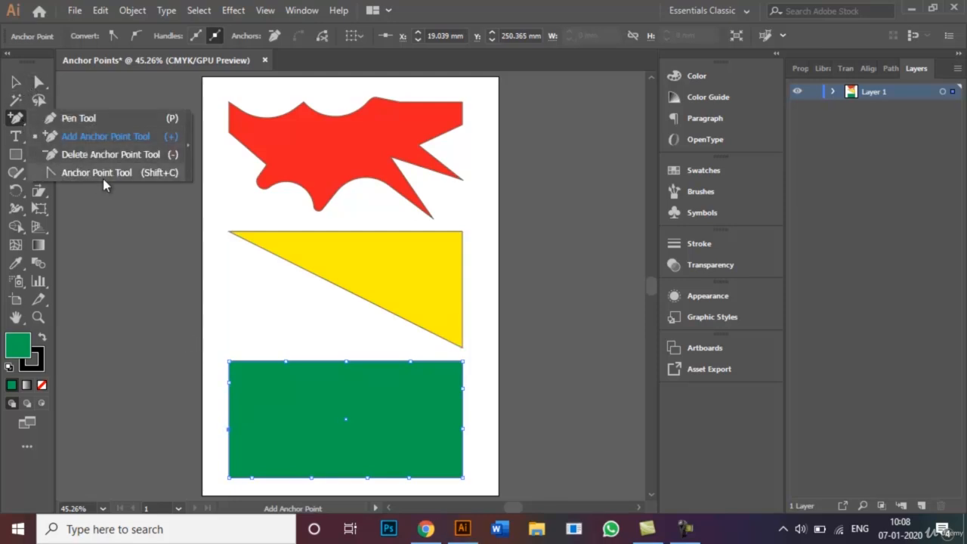
pyautogui.click(103, 178)
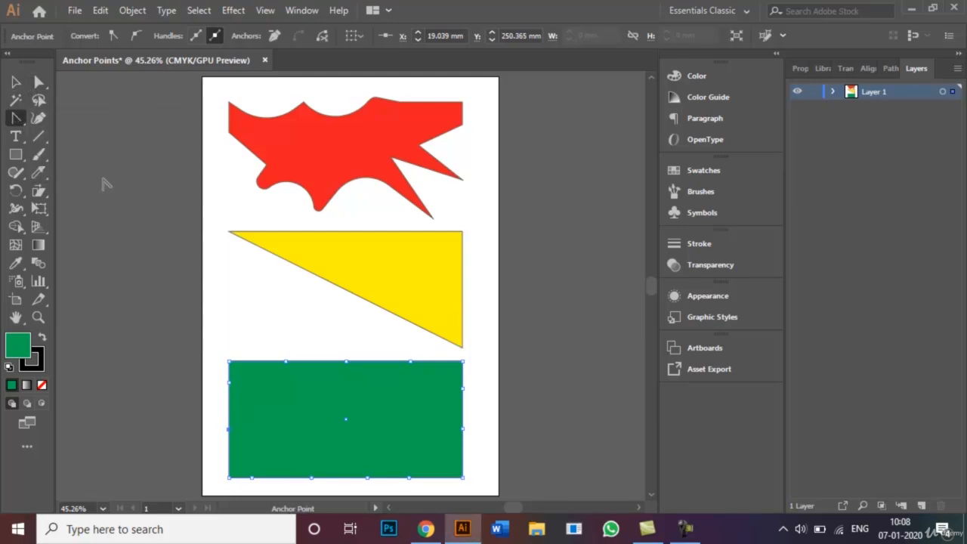
pyautogui.click(285, 361)
pyautogui.moveTo(286, 361); pyautogui.dragTo(259, 330)
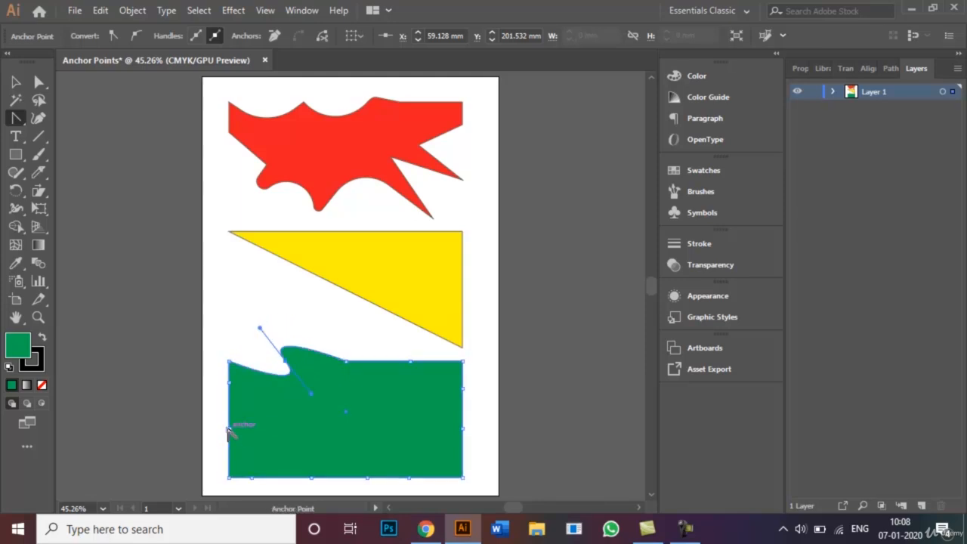
pyautogui.moveTo(231, 432); pyautogui.dragTo(242, 452)
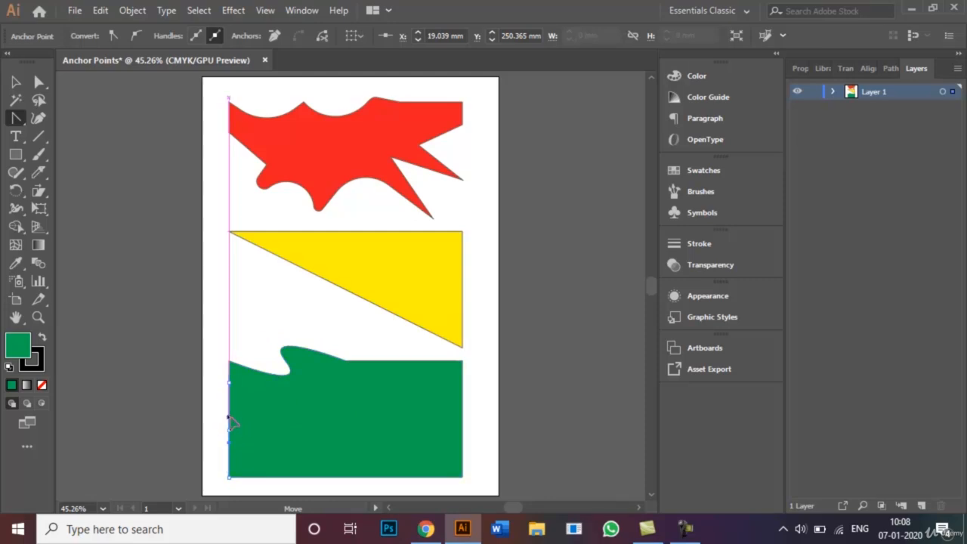
pyautogui.moveTo(217, 413); pyautogui.dragTo(210, 403)
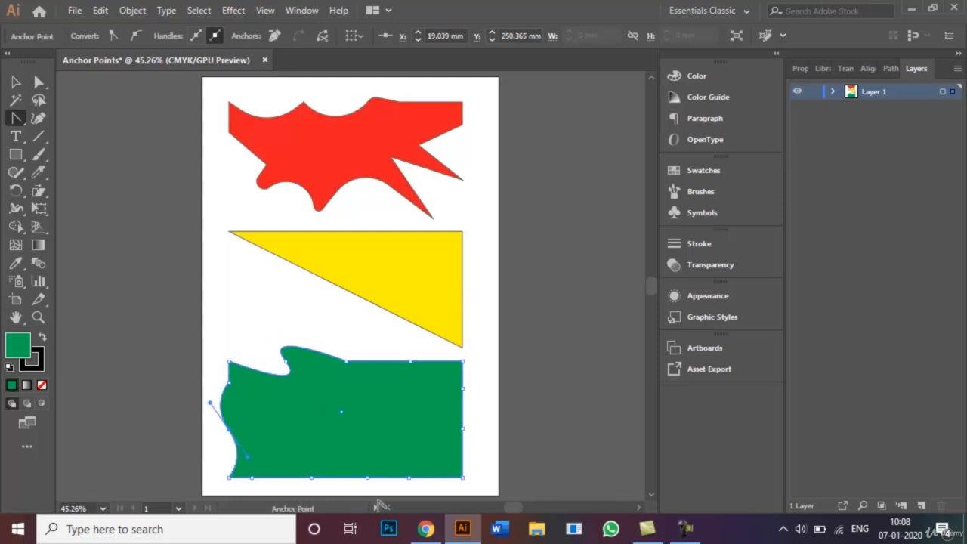
# Pull curve handles out of the green shape's second added bottom-edge point and middle top-edge point
pyautogui.click(312, 477)
pyautogui.moveTo(313, 479); pyautogui.dragTo(291, 466)
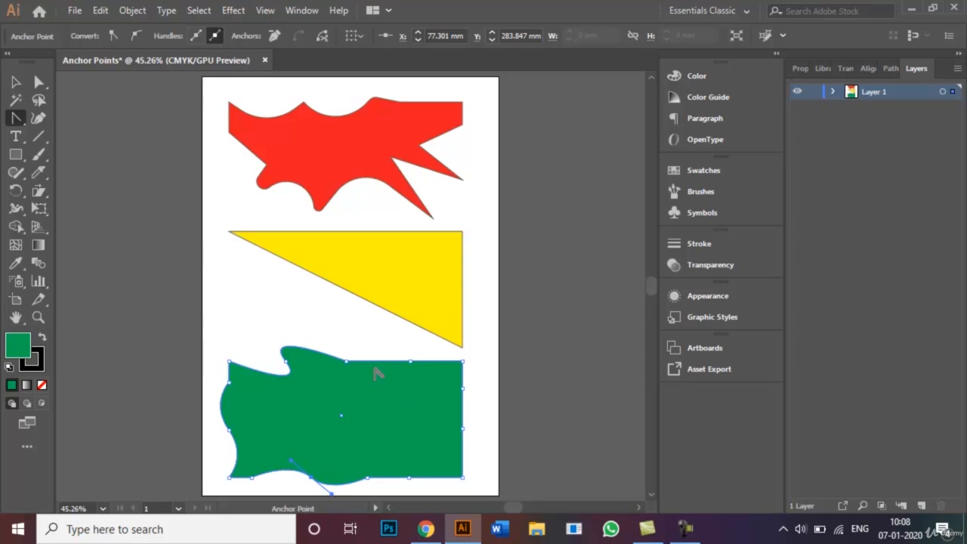
pyautogui.moveTo(345, 363); pyautogui.dragTo(346, 336)
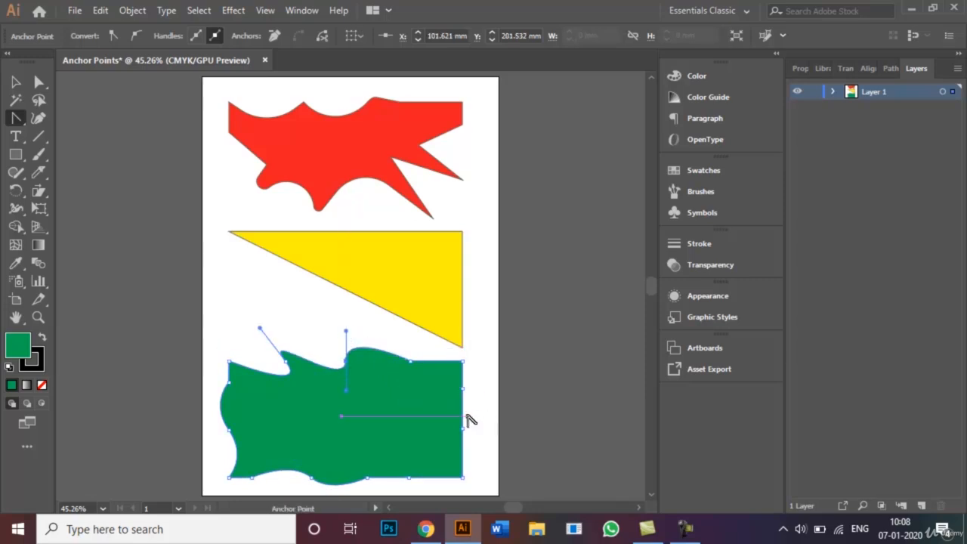
# Curve the green shape at its lower right-edge point, rightmost added bottom-edge point and top-right corner, and deselect it
pyautogui.moveTo(463, 428); pyautogui.dragTo(430, 406)
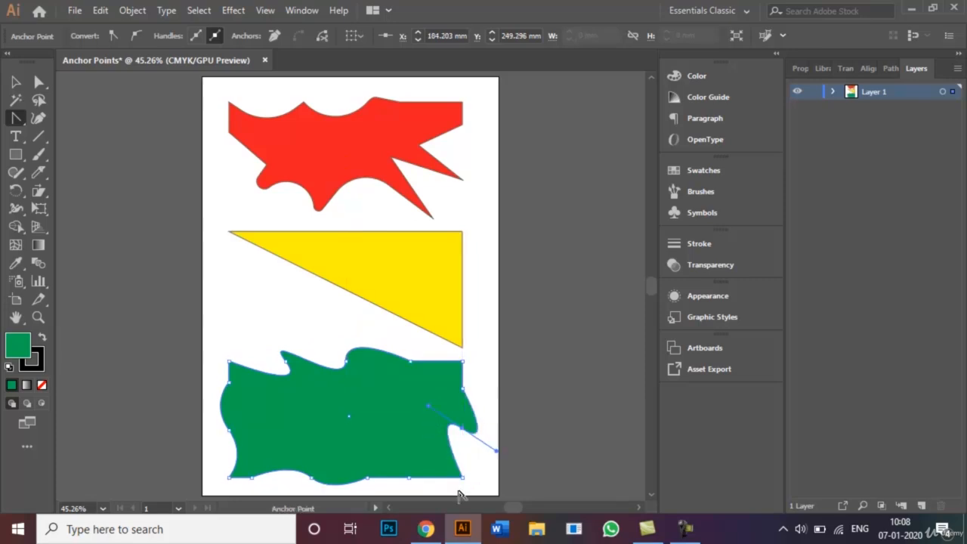
pyautogui.moveTo(410, 478); pyautogui.dragTo(408, 449)
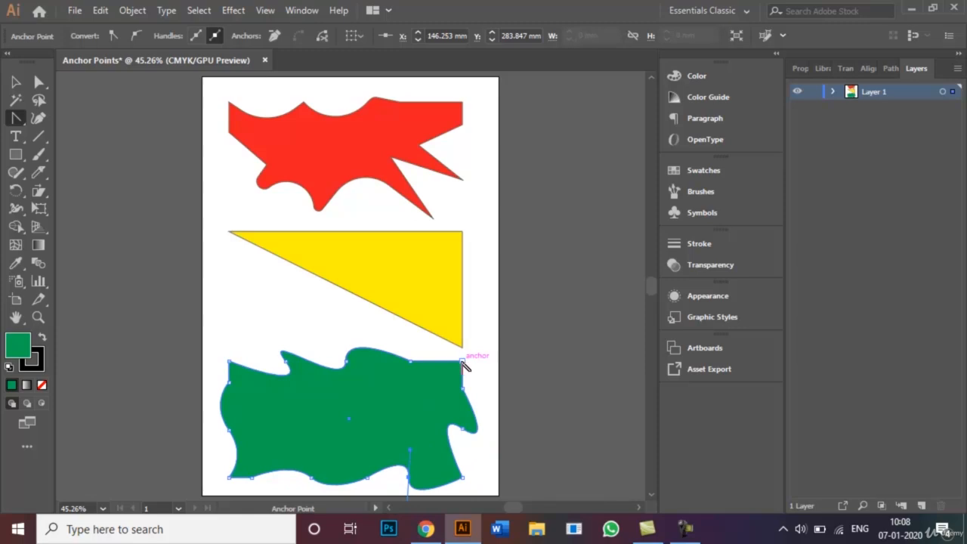
pyautogui.moveTo(463, 361); pyautogui.dragTo(445, 390)
pyautogui.click(16, 82)
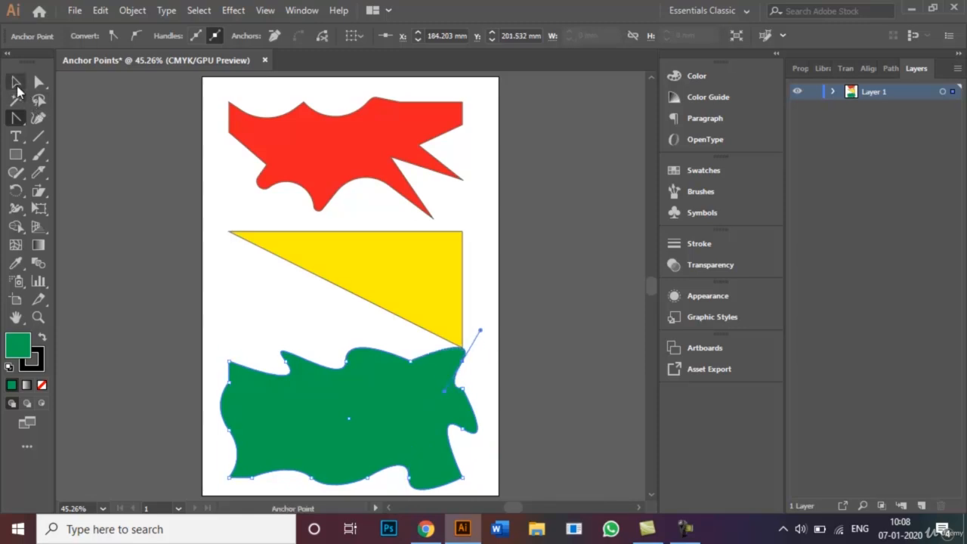
pyautogui.click(519, 334)
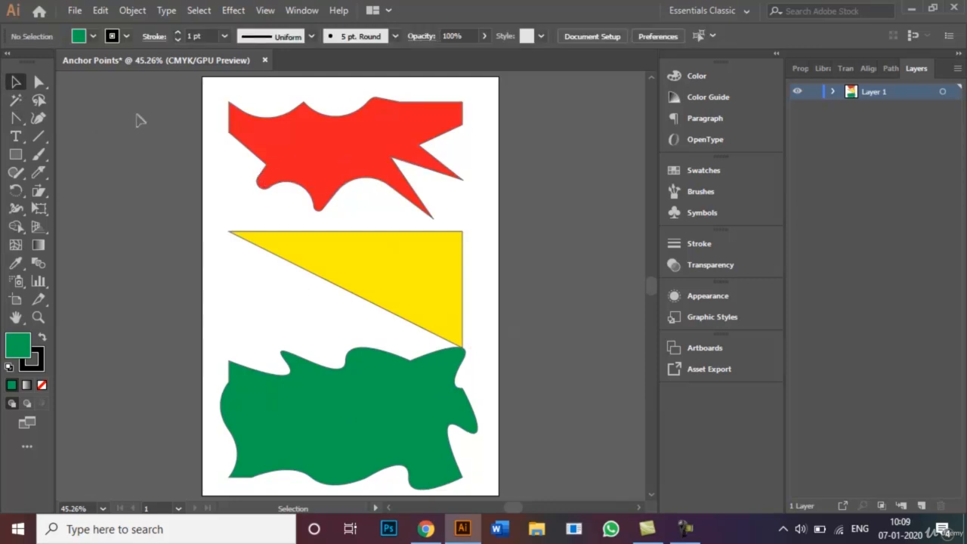
pyautogui.click(75, 10)
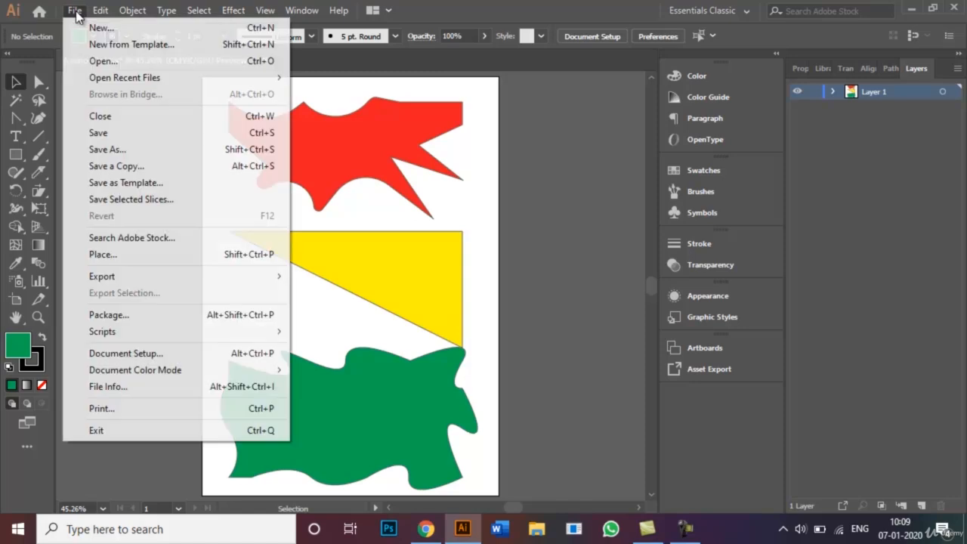
pyautogui.click(144, 152)
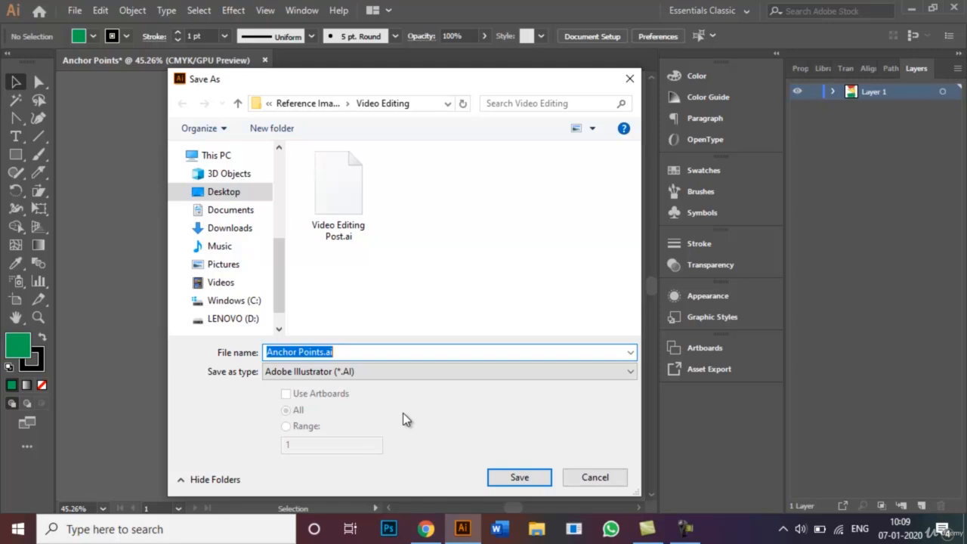
pyautogui.click(597, 478)
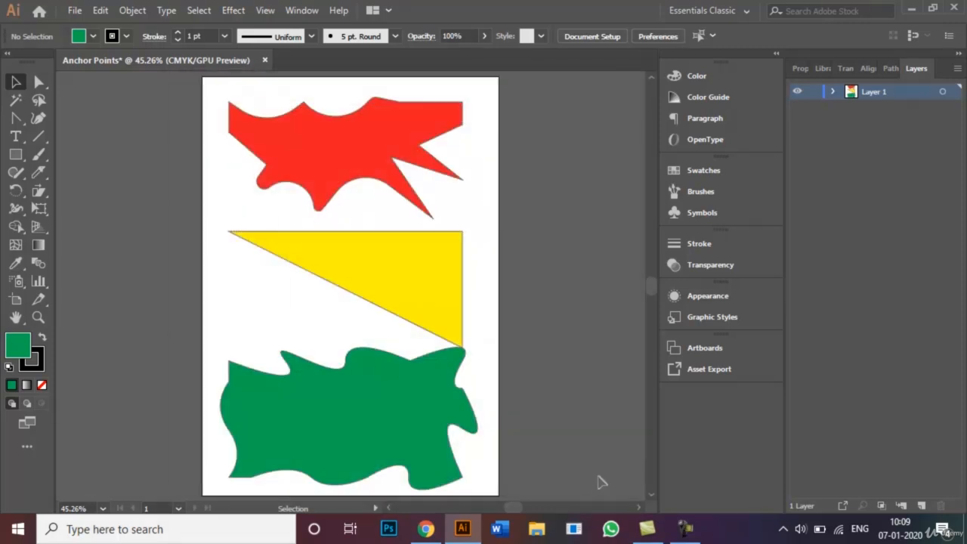